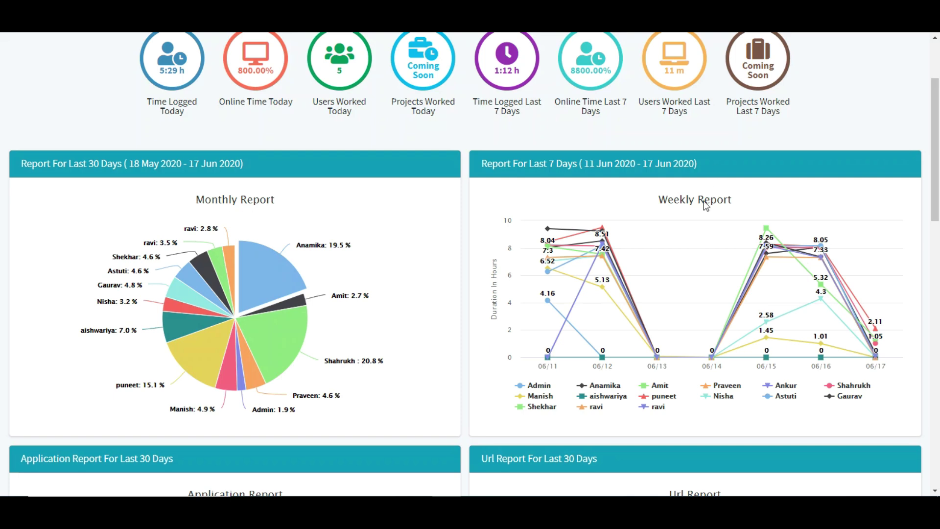
Hide every user's series in the Weekly Report chart except the light turquoise one.
{"action": "scroll", "coordinate": [703, 206], "scroll_direction": "down", "scroll_amount": 1}
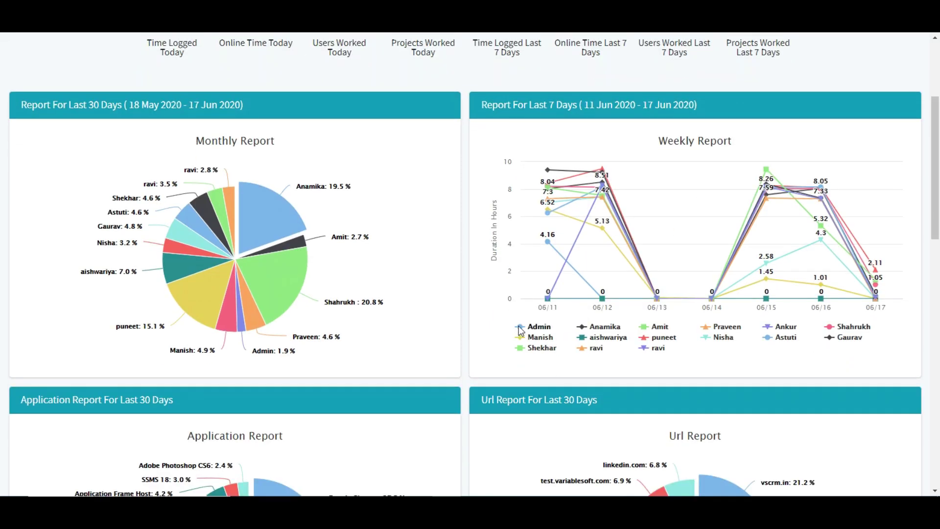
{"action": "left_click", "coordinate": [522, 329]}
{"action": "left_click", "coordinate": [523, 338]}
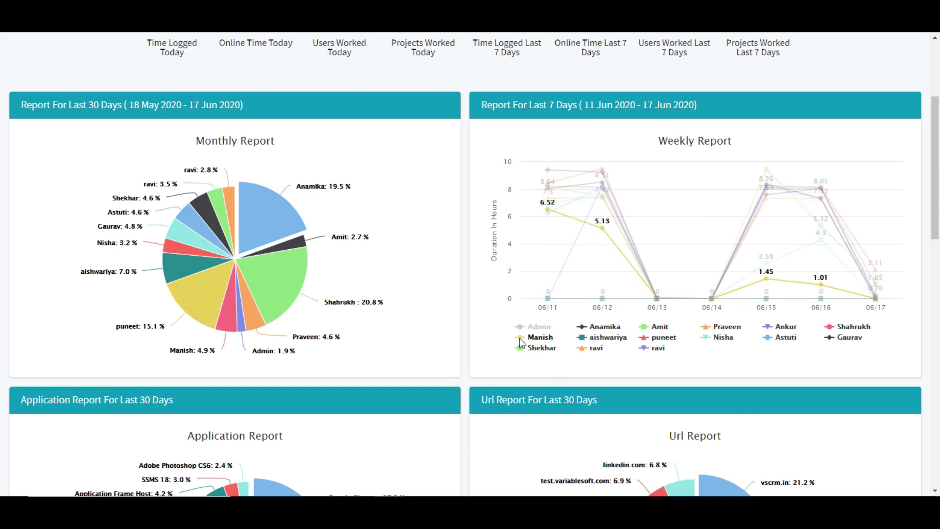
{"action": "left_click", "coordinate": [526, 350]}
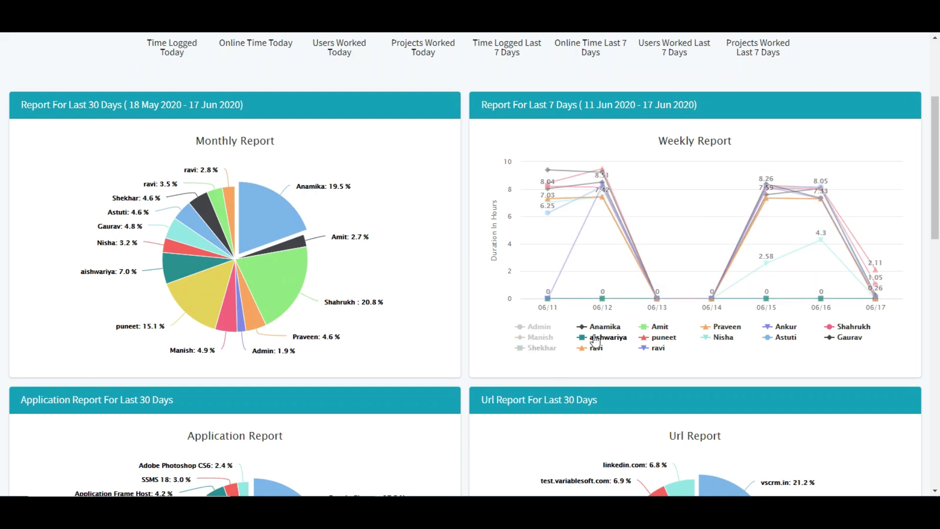
{"action": "left_click", "coordinate": [583, 328]}
{"action": "left_click", "coordinate": [585, 338]}
{"action": "left_click", "coordinate": [594, 348]}
{"action": "left_click", "coordinate": [645, 328]}
{"action": "left_click", "coordinate": [645, 338]}
{"action": "left_click", "coordinate": [646, 349]}
{"action": "left_click", "coordinate": [715, 327]}
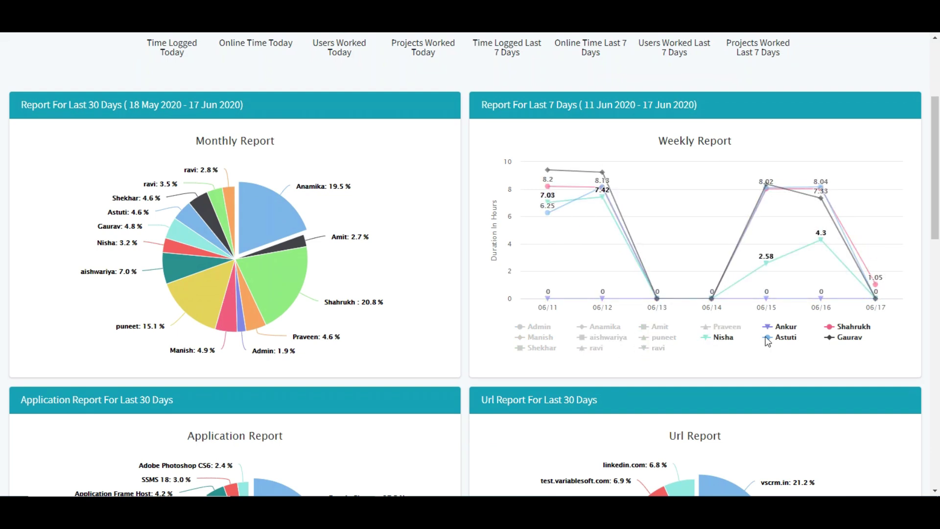
{"action": "left_click", "coordinate": [780, 337]}
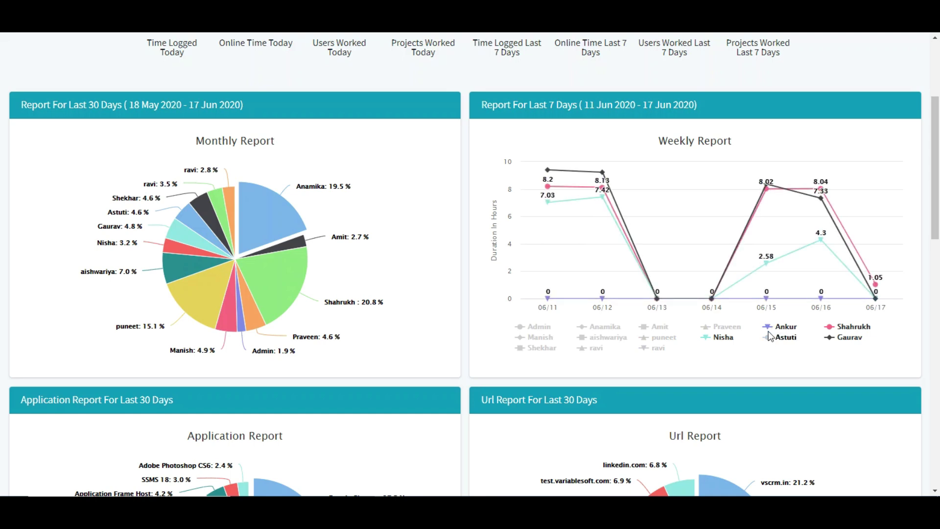
{"action": "left_click", "coordinate": [772, 328]}
{"action": "left_click", "coordinate": [833, 327]}
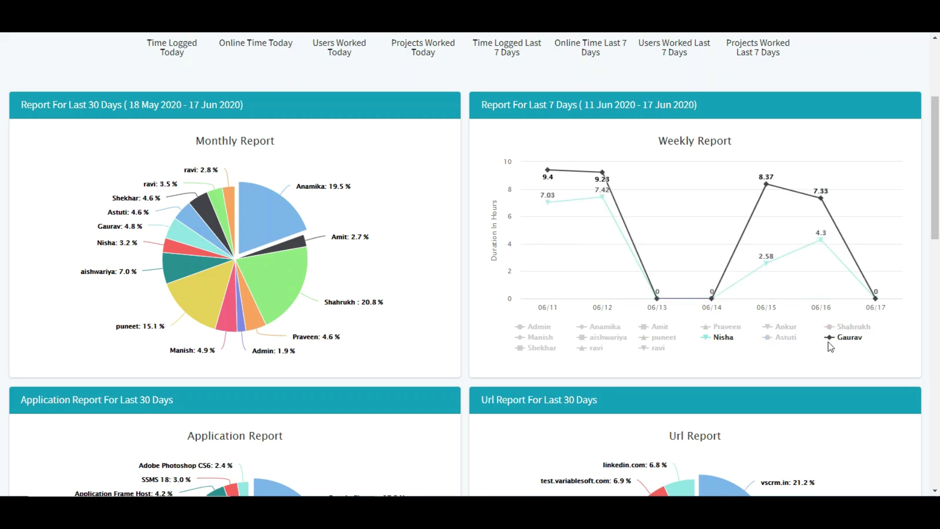
{"action": "left_click", "coordinate": [830, 339]}
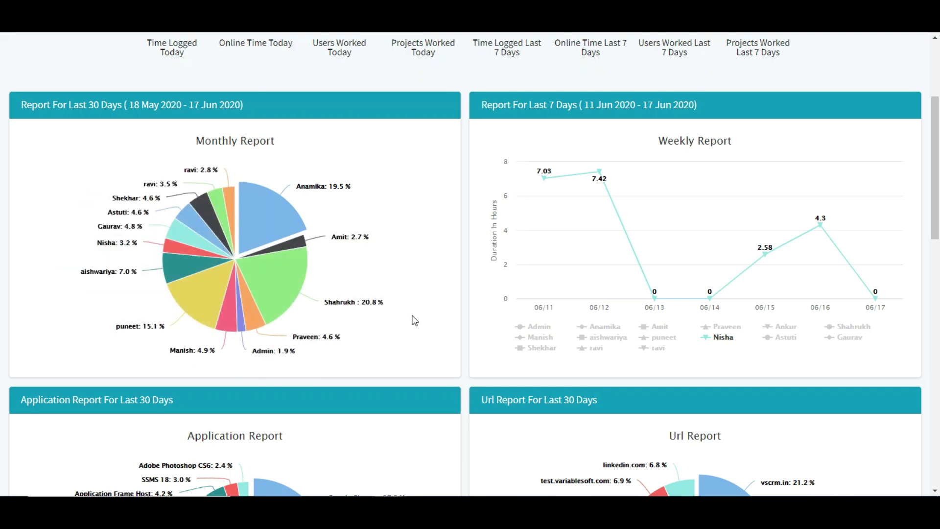
Examine the usage shares in the Application Report and Url Report charts for the last 30 days.
{"action": "scroll", "coordinate": [409, 319], "scroll_direction": "down", "scroll_amount": 5}
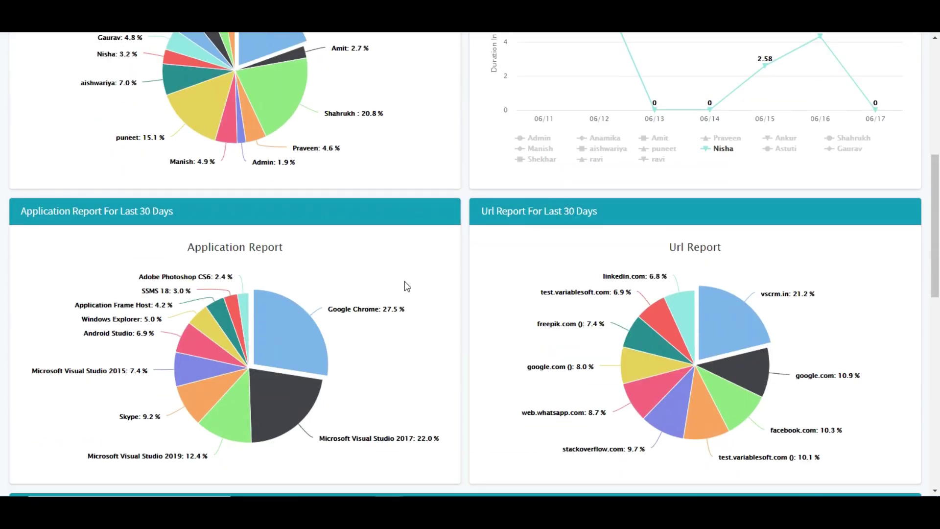
{"action": "scroll", "coordinate": [404, 286], "scroll_direction": "down", "scroll_amount": 1}
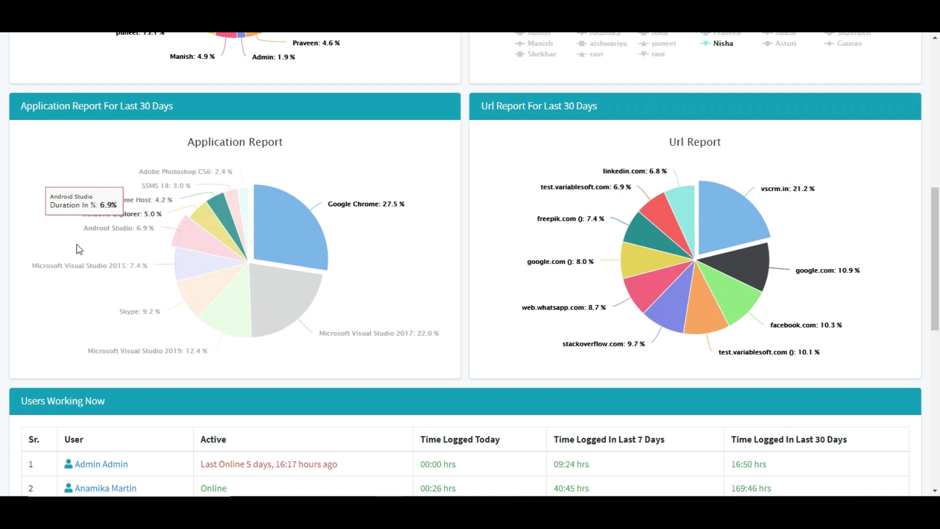
{"action": "mouse_move", "coordinate": [122, 235]}
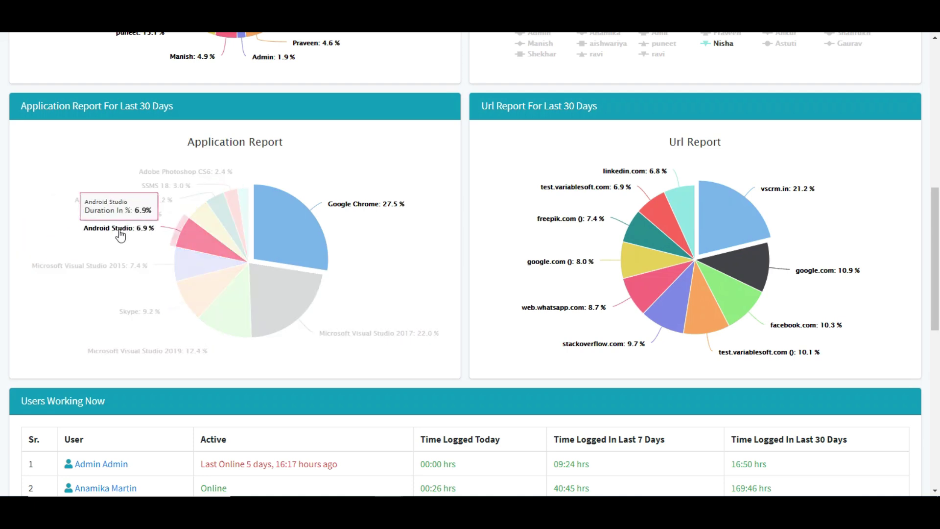
{"action": "mouse_move", "coordinate": [254, 357]}
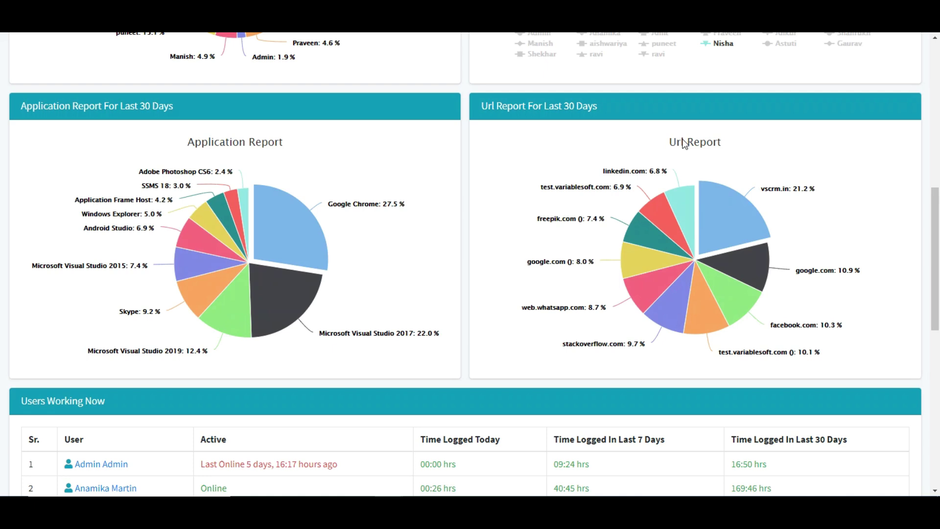
{"action": "mouse_move", "coordinate": [808, 186]}
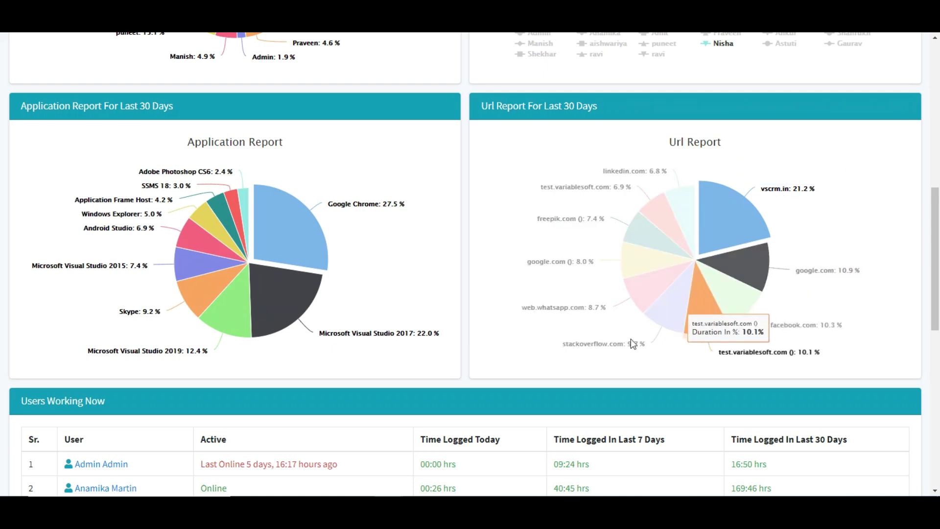
{"action": "mouse_move", "coordinate": [225, 329]}
Review the Users Working Now table and highlight the entries of users who are currently online.
{"action": "scroll", "coordinate": [225, 329], "scroll_direction": "down", "scroll_amount": 5}
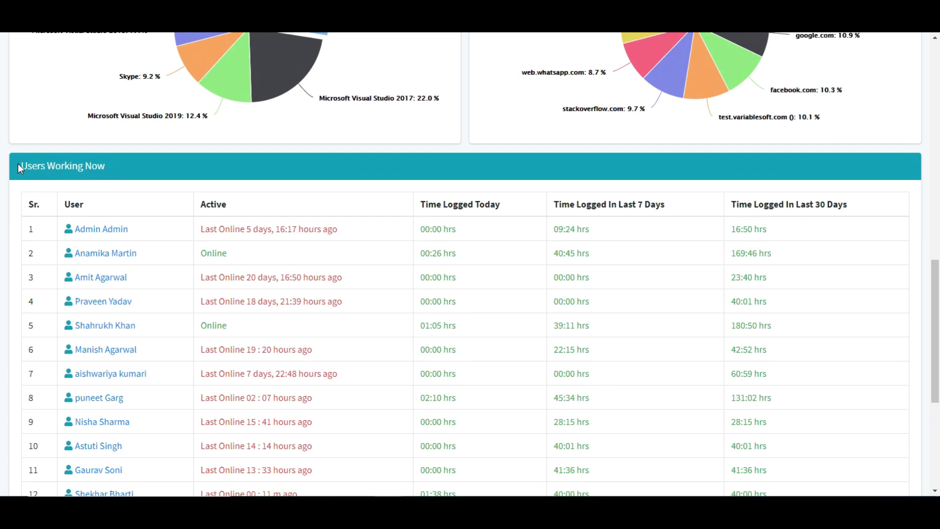
{"action": "left_click_drag", "start_coordinate": [19, 165], "coordinate": [105, 167]}
{"action": "scroll", "coordinate": [179, 208], "scroll_direction": "down", "scroll_amount": 1}
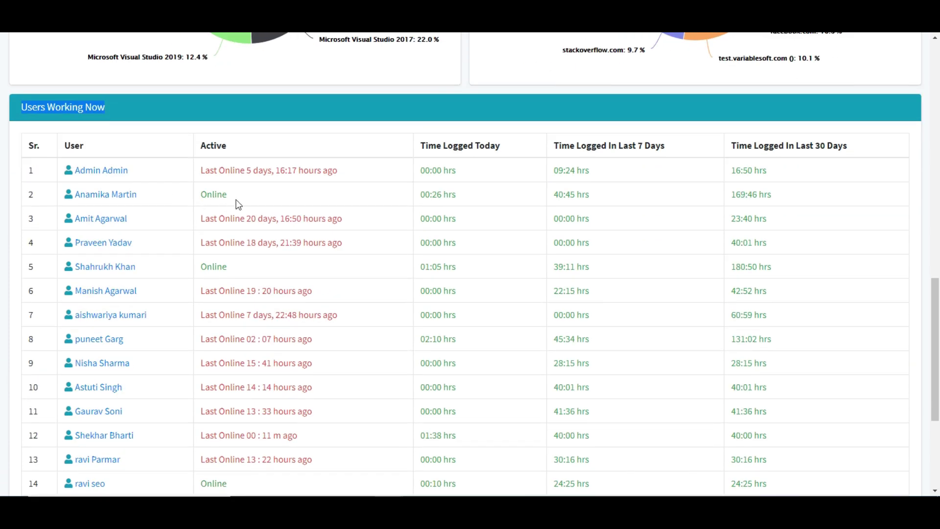
{"action": "left_click_drag", "start_coordinate": [228, 263], "coordinate": [187, 265]}
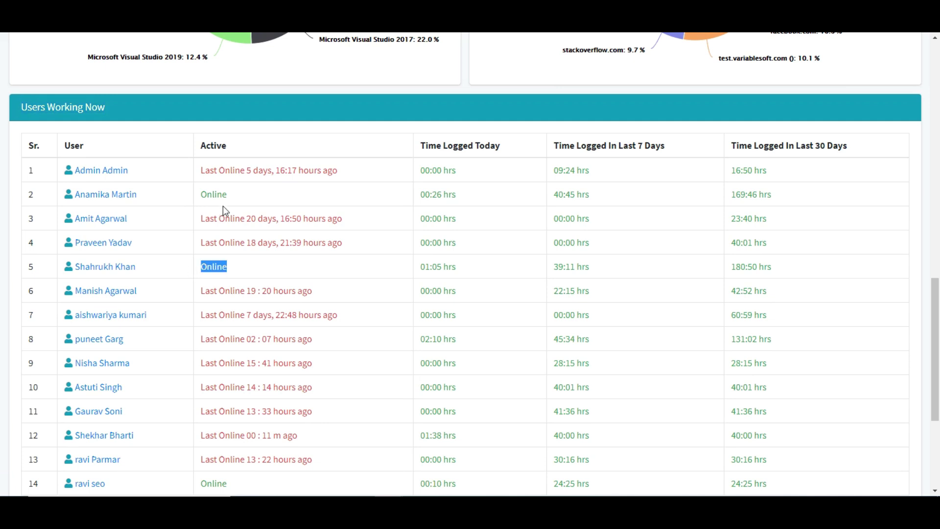
{"action": "left_click_drag", "start_coordinate": [228, 195], "coordinate": [208, 188]}
{"action": "scroll", "coordinate": [243, 274], "scroll_direction": "down", "scroll_amount": 4}
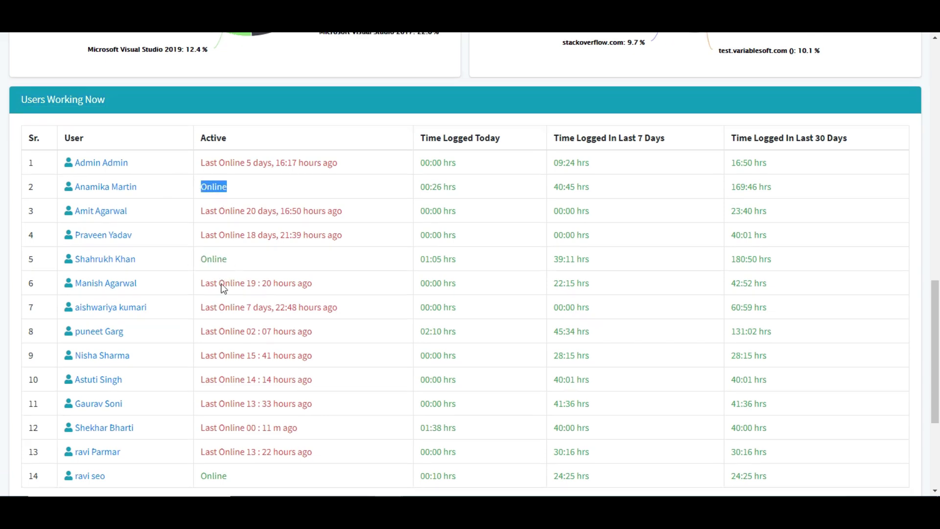
{"action": "scroll", "coordinate": [220, 308], "scroll_direction": "up", "scroll_amount": 5}
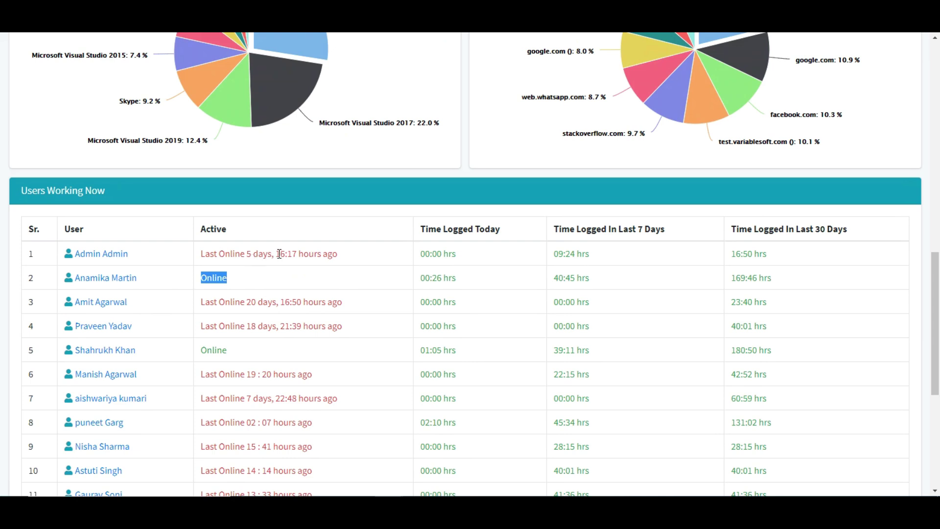
Check the first user's last-online time and the hours logged today and in the last 7 days.
{"action": "left_click_drag", "start_coordinate": [277, 253], "coordinate": [329, 255]}
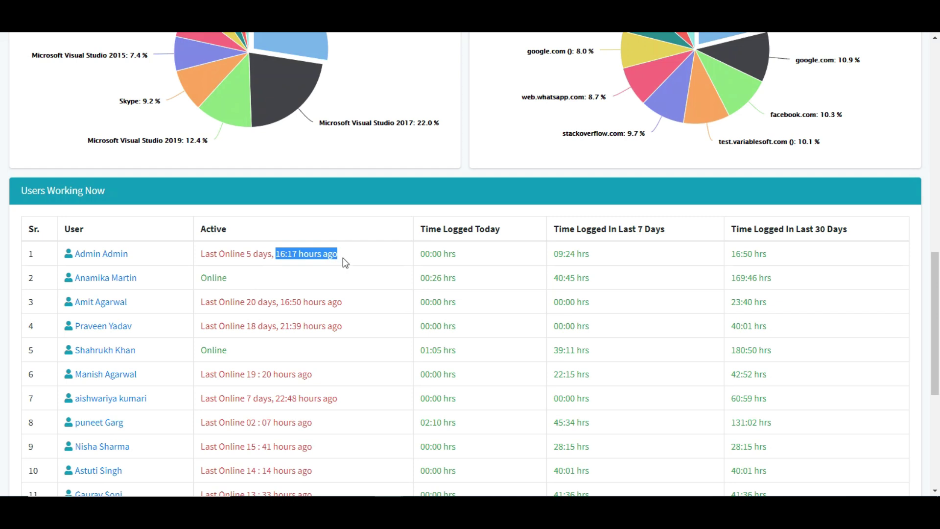
{"action": "left_click", "coordinate": [355, 255]}
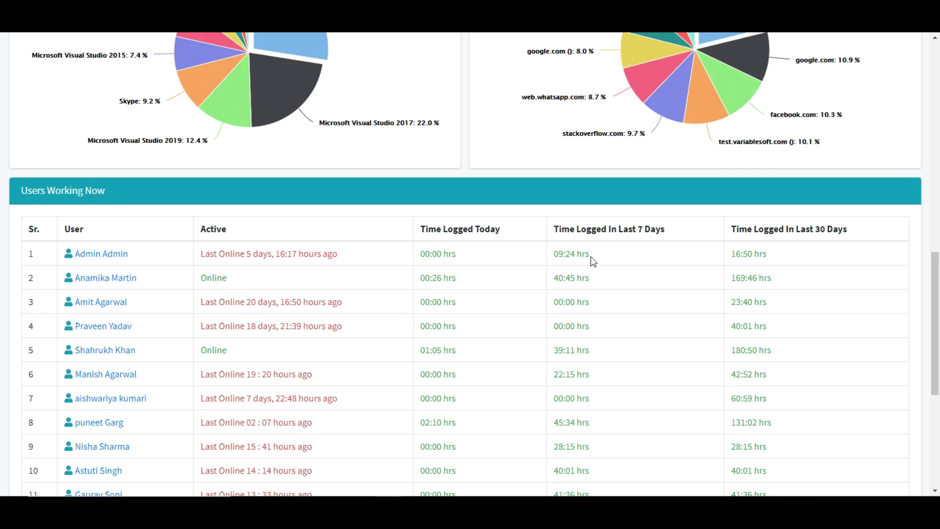
{"action": "left_click_drag", "start_coordinate": [457, 255], "coordinate": [426, 254]}
{"action": "left_click_drag", "start_coordinate": [602, 260], "coordinate": [559, 254]}
Open the Track Time page of the user in row 5 and reselect that same user.
{"action": "scroll", "coordinate": [808, 262], "scroll_direction": "down", "scroll_amount": 3}
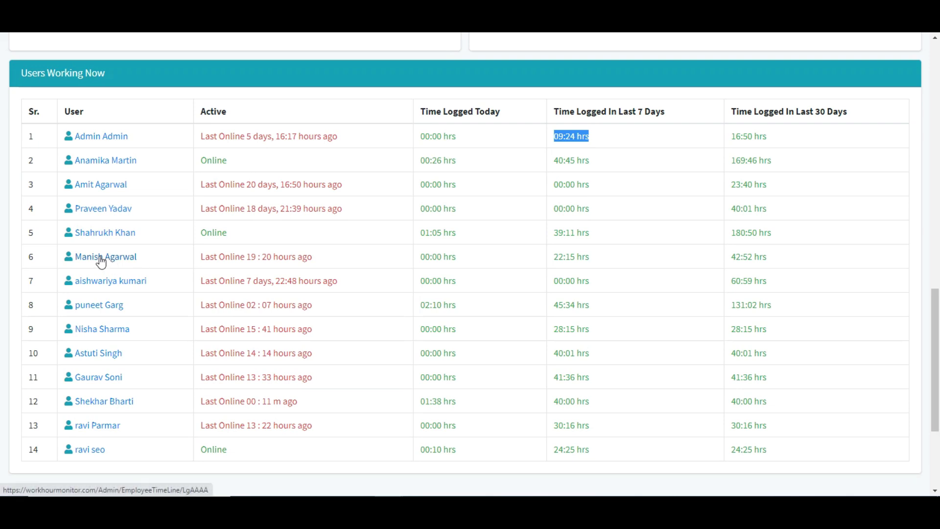
{"action": "left_click", "coordinate": [100, 234]}
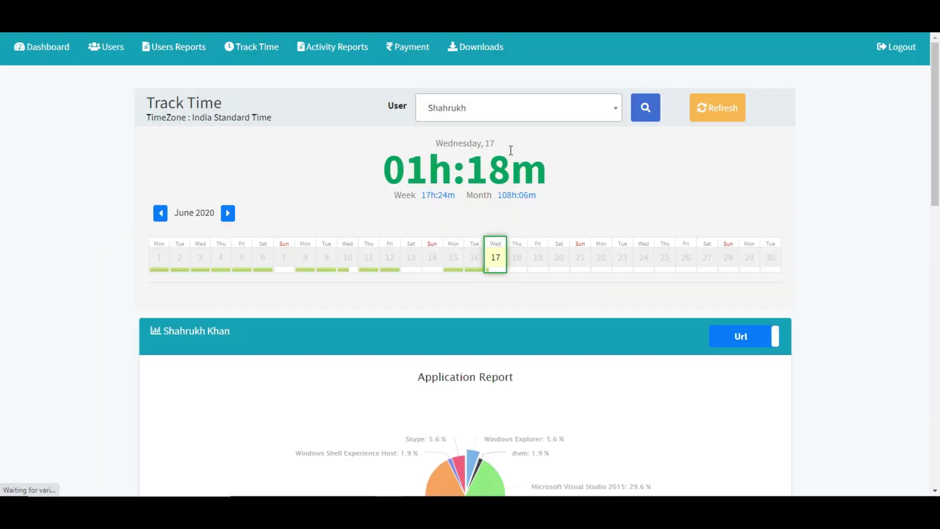
{"action": "left_click", "coordinate": [615, 114]}
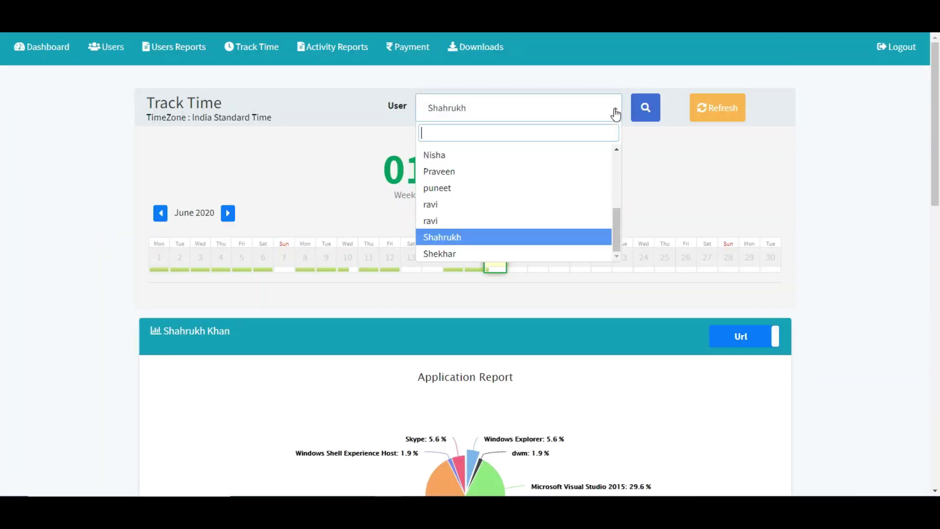
{"action": "left_click", "coordinate": [542, 239]}
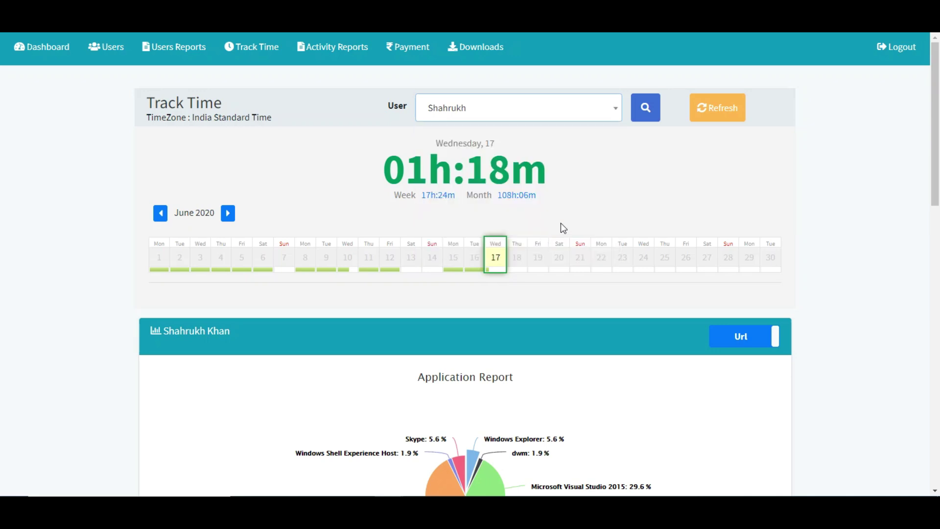
Switch the time calendar to May 2020, return to June 2020 and check the time logged on day 1.
{"action": "left_click", "coordinate": [161, 214]}
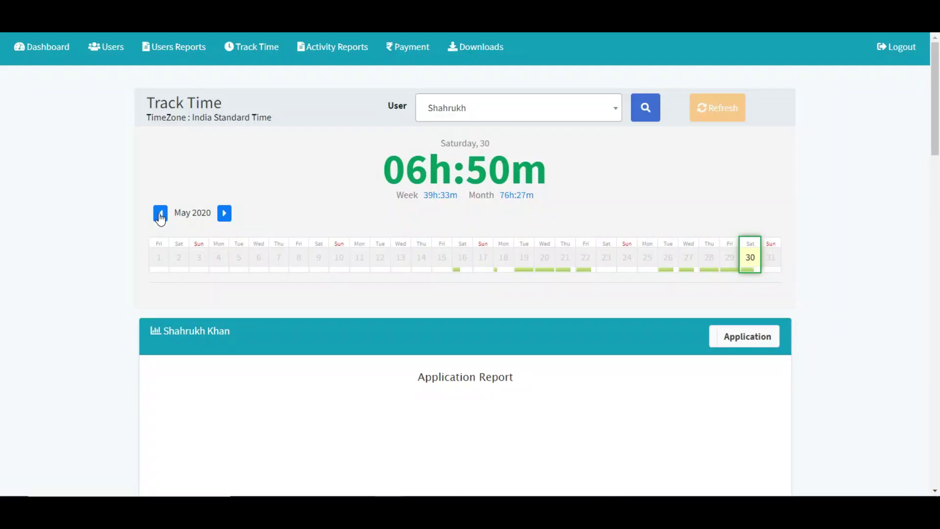
{"action": "left_click", "coordinate": [223, 216]}
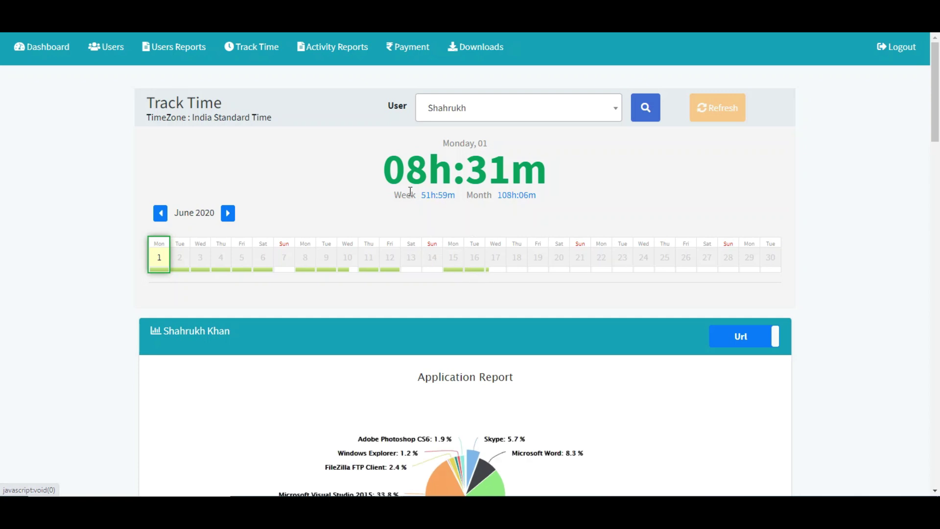
{"action": "left_click_drag", "start_coordinate": [393, 171], "coordinate": [541, 175]}
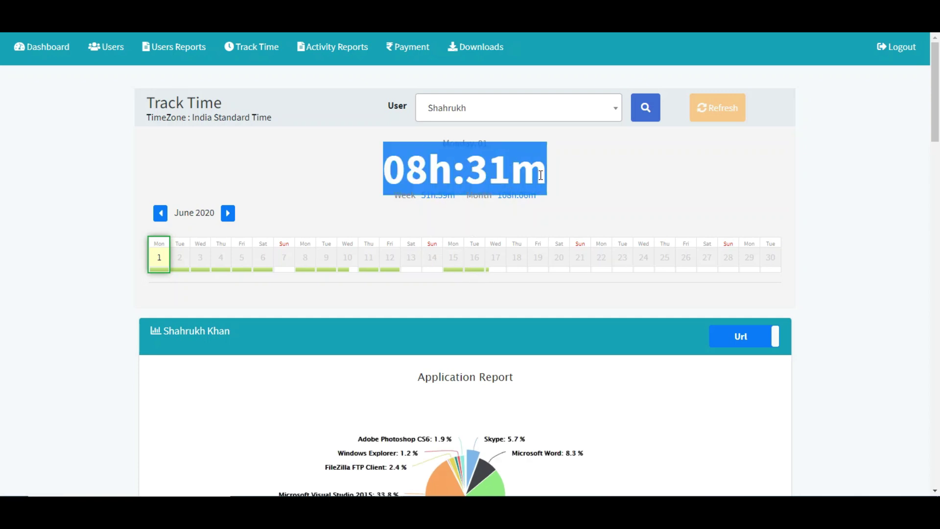
{"action": "left_click", "coordinate": [608, 181]}
Switch the user's chart to the Url Report, go back to the Application Report, and return to the Url Report.
{"action": "scroll", "coordinate": [527, 212], "scroll_direction": "down", "scroll_amount": 3}
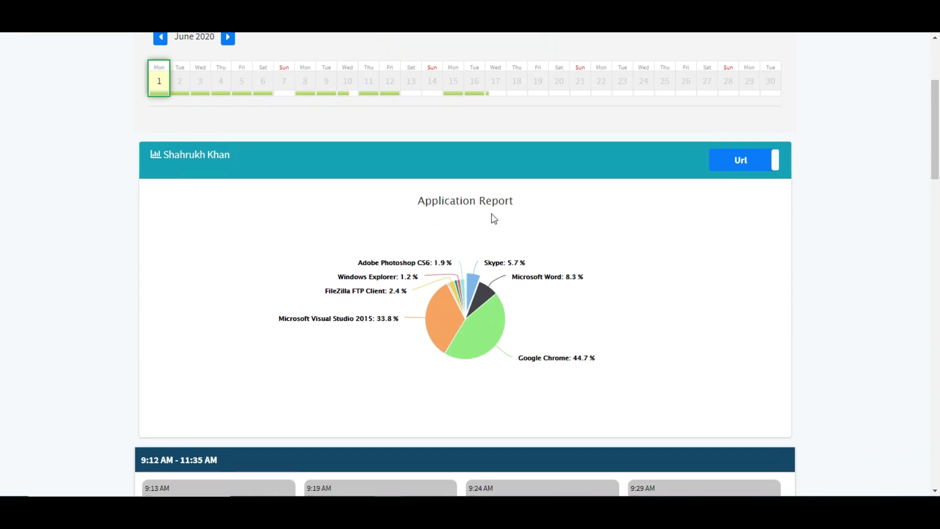
{"action": "scroll", "coordinate": [126, 212], "scroll_direction": "up", "scroll_amount": 4}
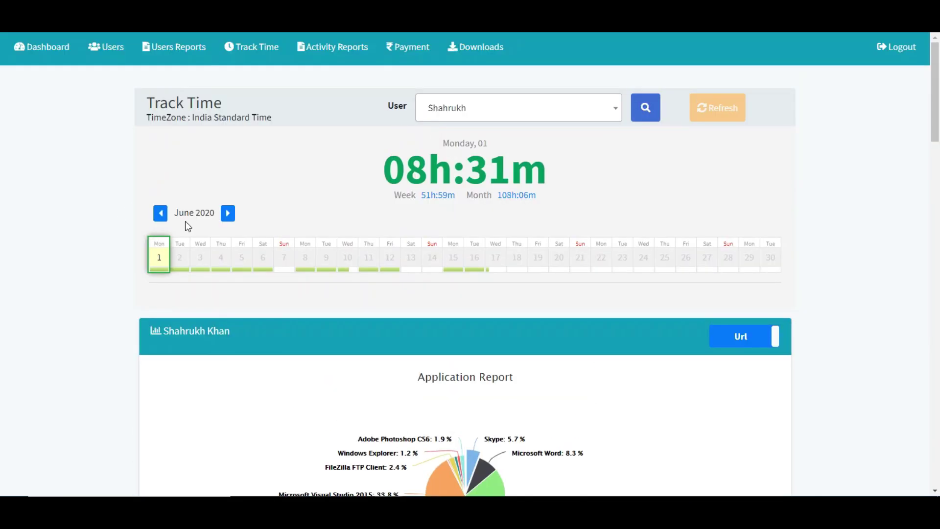
{"action": "scroll", "coordinate": [274, 351], "scroll_direction": "down", "scroll_amount": 4}
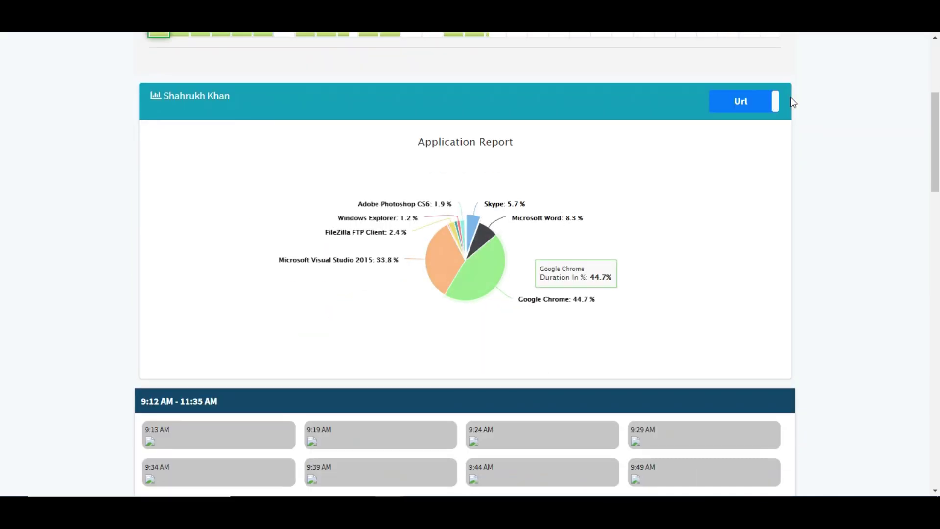
{"action": "left_click", "coordinate": [758, 101]}
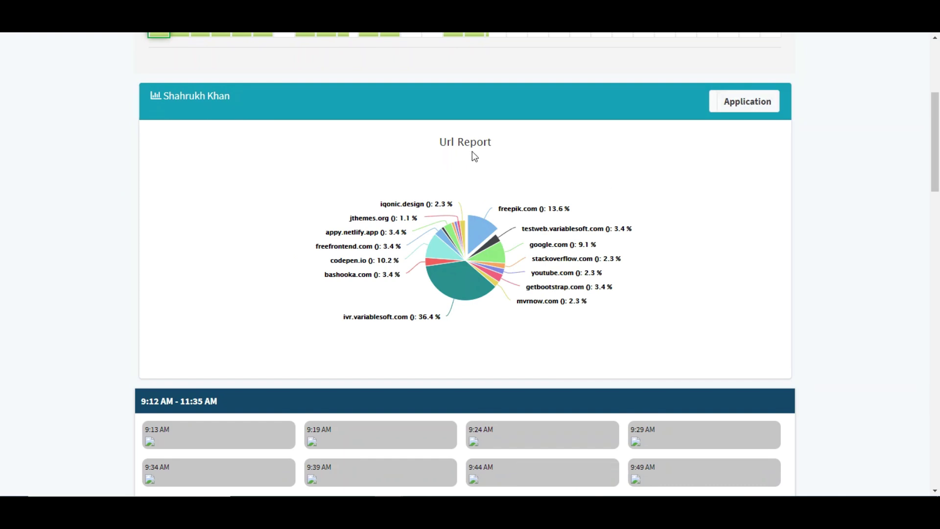
{"action": "mouse_move", "coordinate": [548, 224]}
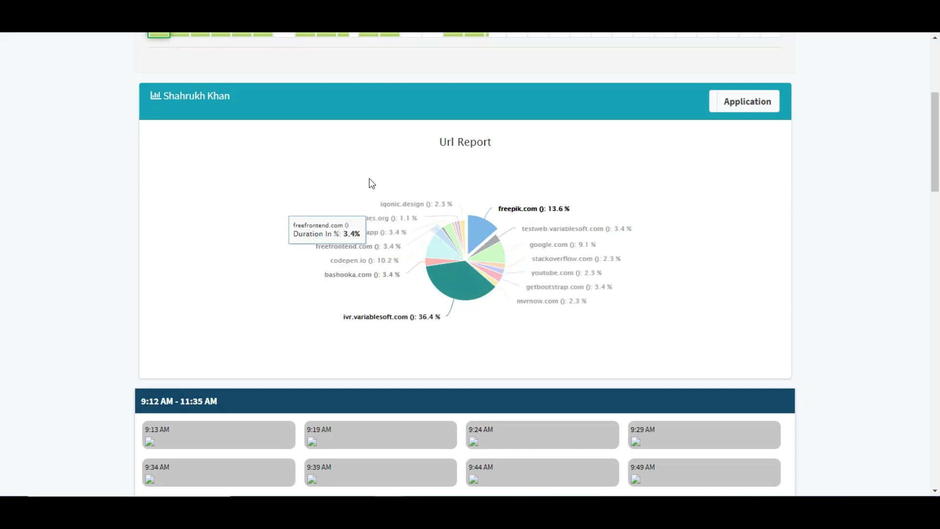
{"action": "left_click", "coordinate": [732, 104]}
{"action": "left_click", "coordinate": [733, 109]}
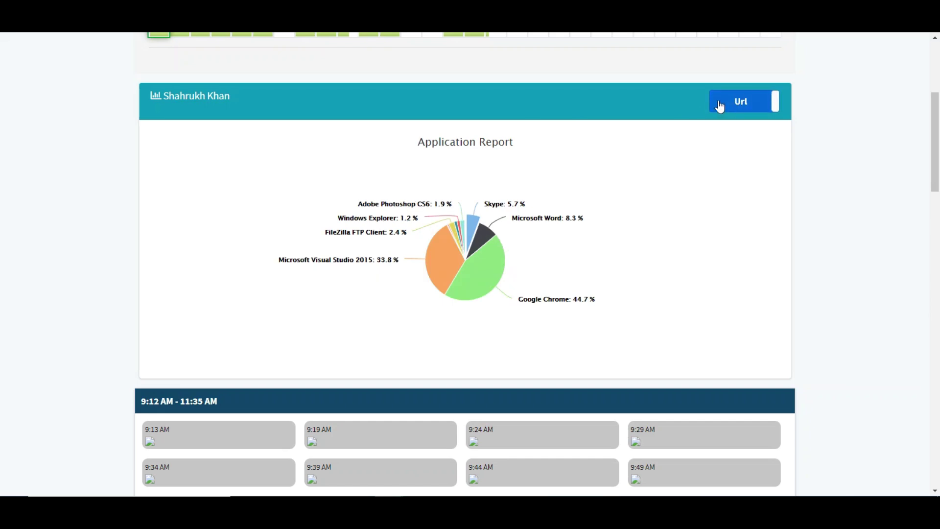
Load the Track Time data of a different user, the one whose login starts with M.
{"action": "scroll", "coordinate": [472, 220], "scroll_direction": "down", "scroll_amount": 8}
{"action": "scroll", "coordinate": [350, 202], "scroll_direction": "up", "scroll_amount": 15}
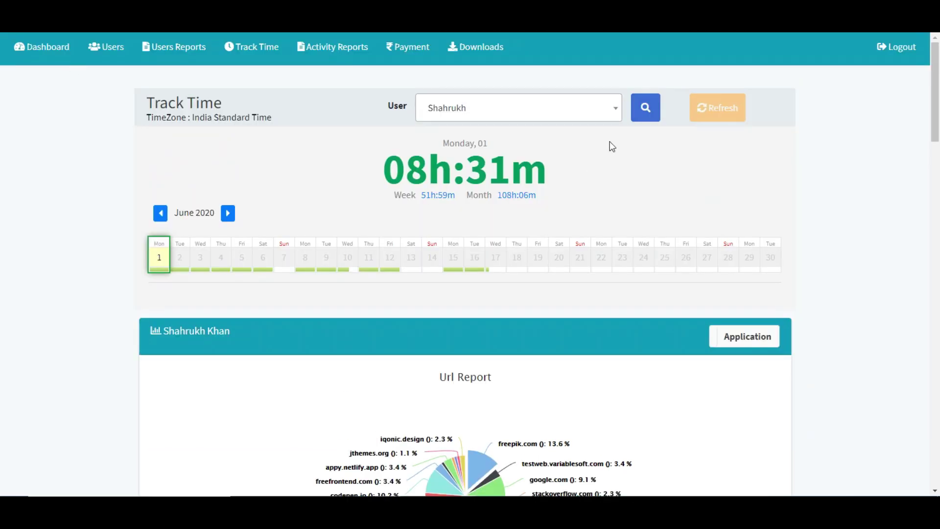
{"action": "left_click", "coordinate": [596, 114]}
{"action": "scroll", "coordinate": [553, 181], "scroll_direction": "down", "scroll_amount": 2}
{"action": "scroll", "coordinate": [552, 181], "scroll_direction": "up", "scroll_amount": 2}
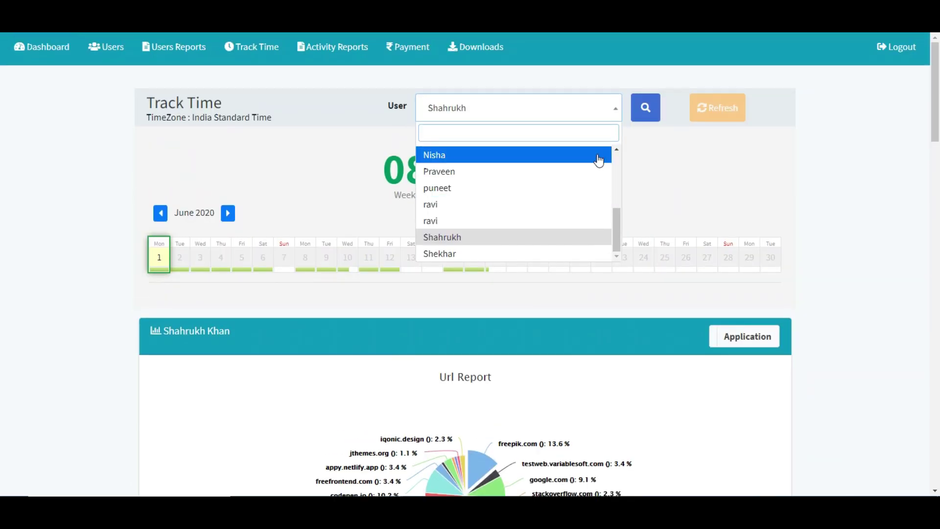
{"action": "left_click_drag", "start_coordinate": [619, 222], "coordinate": [622, 195]}
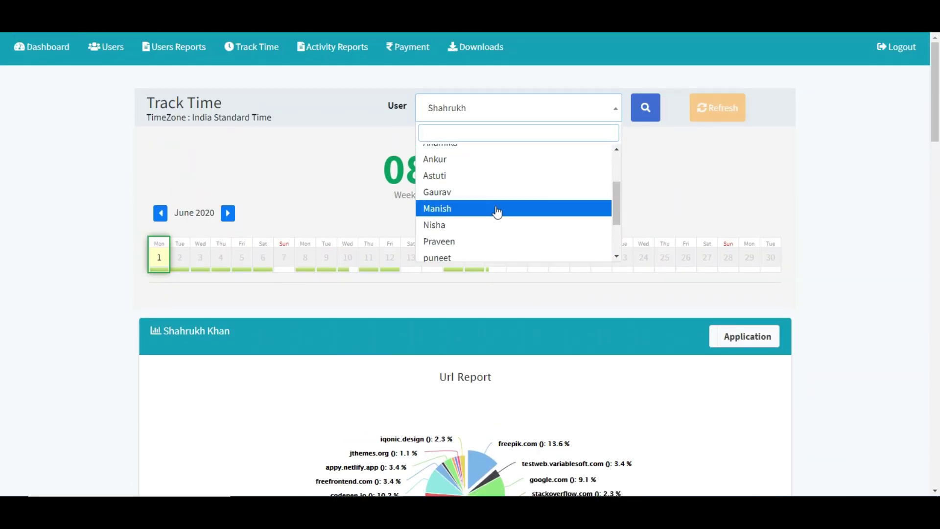
{"action": "left_click", "coordinate": [470, 208]}
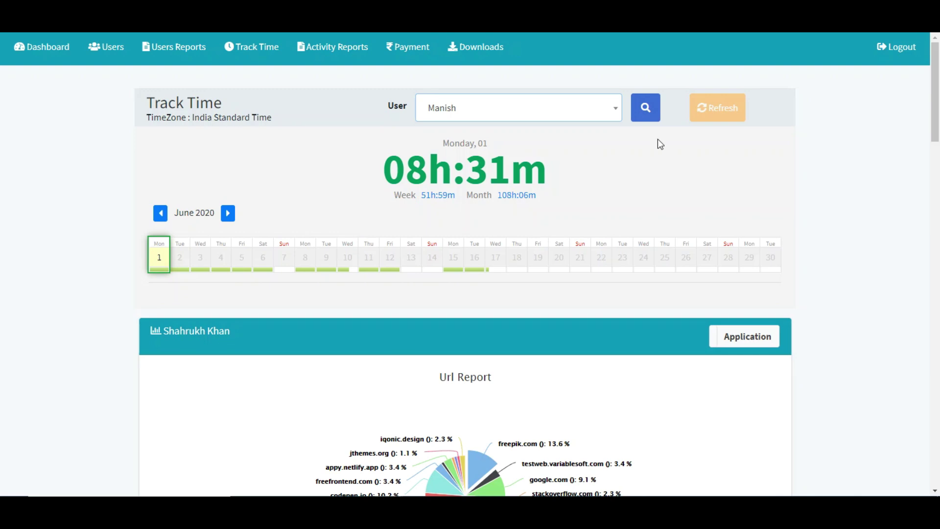
{"action": "left_click", "coordinate": [651, 113]}
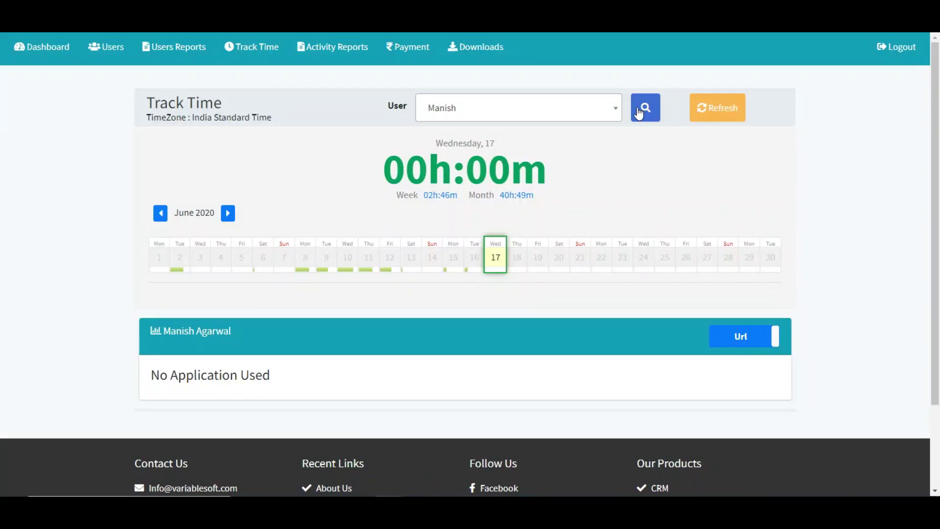
Show this user's activity for 12 June 2020 and examine the Activity History of the 11:11 AM screenshot.
{"action": "left_click", "coordinate": [386, 267]}
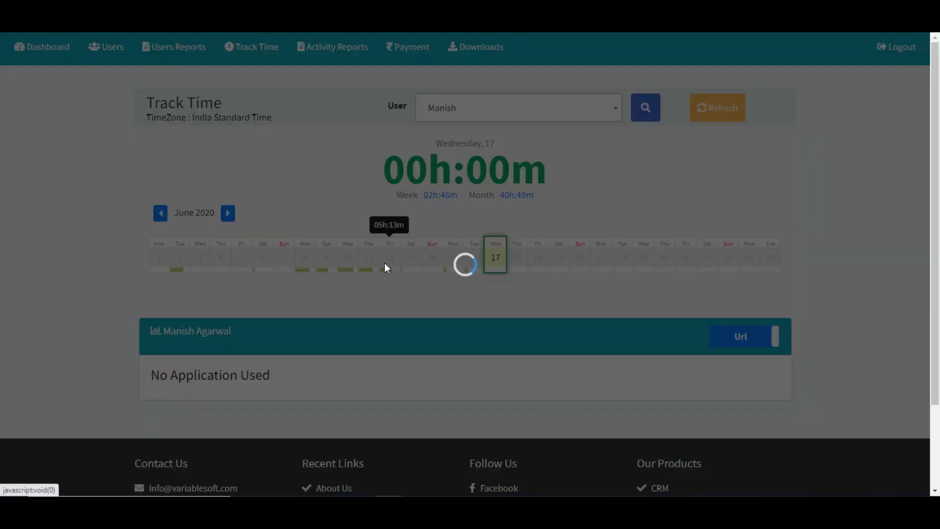
{"action": "scroll", "coordinate": [407, 272], "scroll_direction": "down", "scroll_amount": 10}
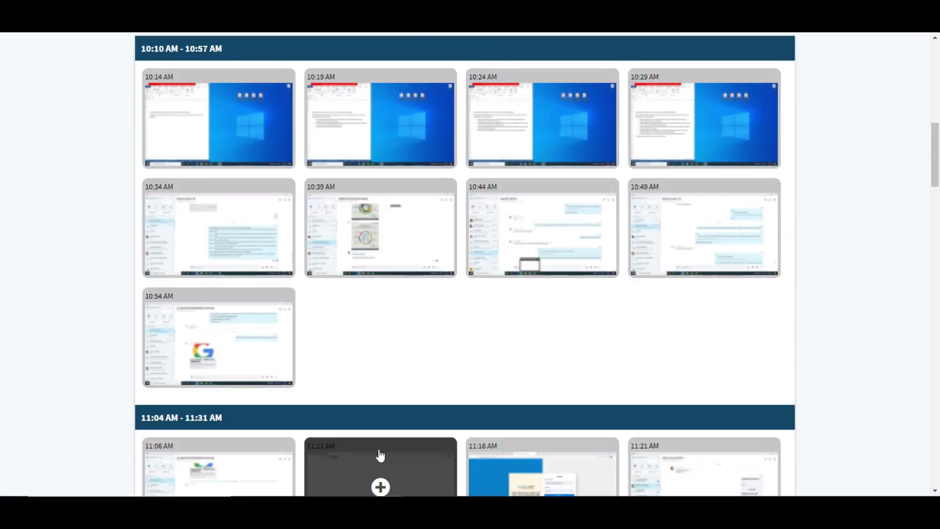
{"action": "scroll", "coordinate": [394, 470], "scroll_direction": "down", "scroll_amount": 1}
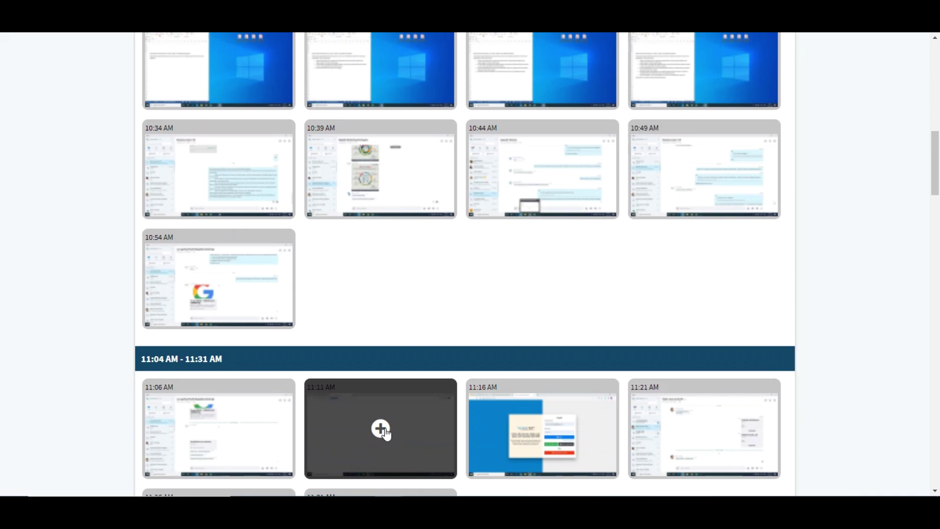
{"action": "left_click", "coordinate": [380, 429]}
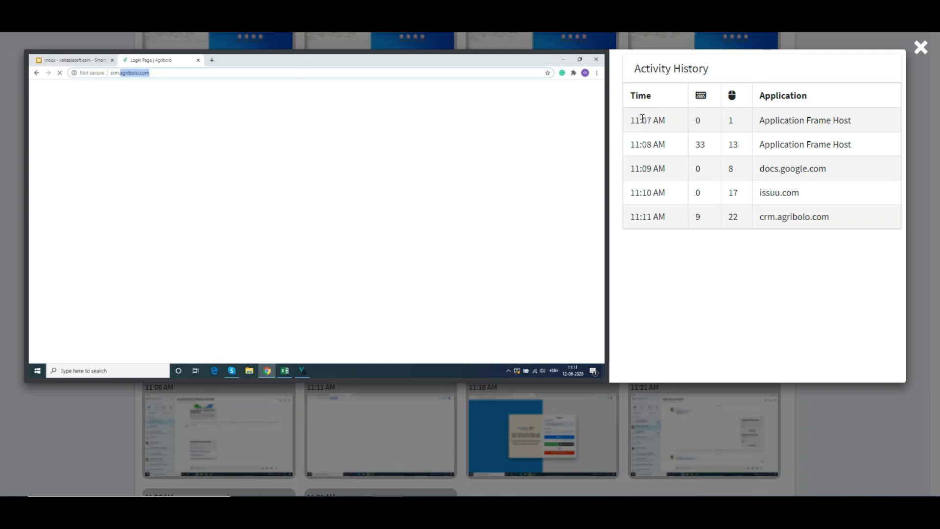
{"action": "left_click_drag", "start_coordinate": [695, 147], "coordinate": [745, 154]}
{"action": "left_click", "coordinate": [921, 47]}
Open the list of active users and inspect the blank Invite User form with its name and email fields.
{"action": "scroll", "coordinate": [413, 244], "scroll_direction": "down", "scroll_amount": 5}
{"action": "scroll", "coordinate": [325, 273], "scroll_direction": "up", "scroll_amount": 20}
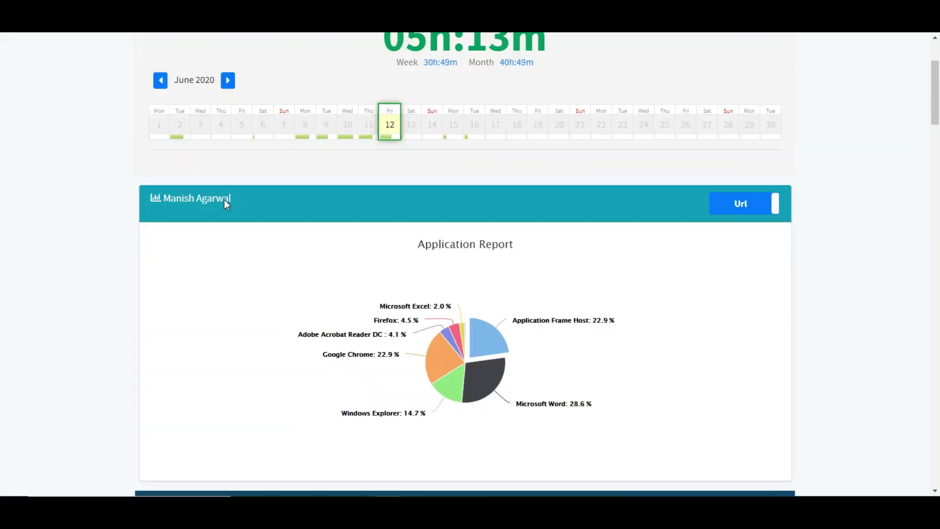
{"action": "left_click", "coordinate": [106, 47]}
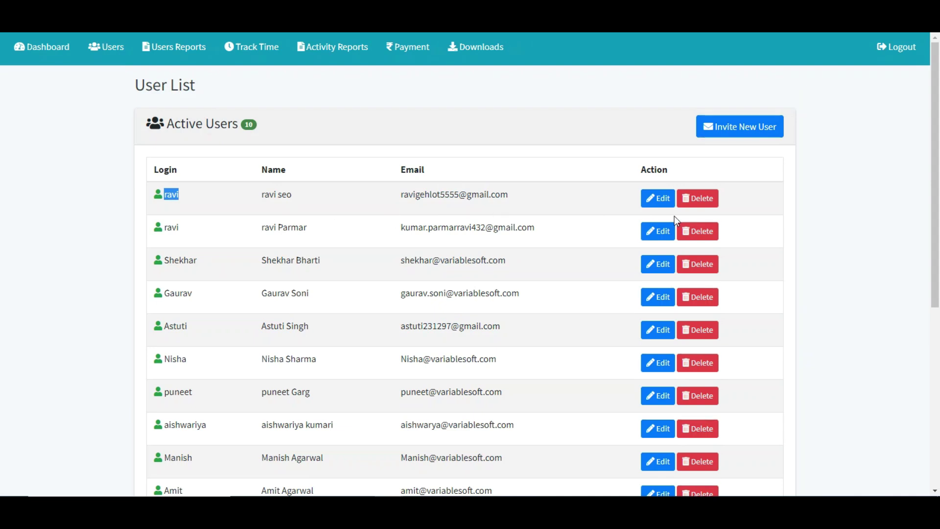
{"action": "left_click", "coordinate": [663, 202]}
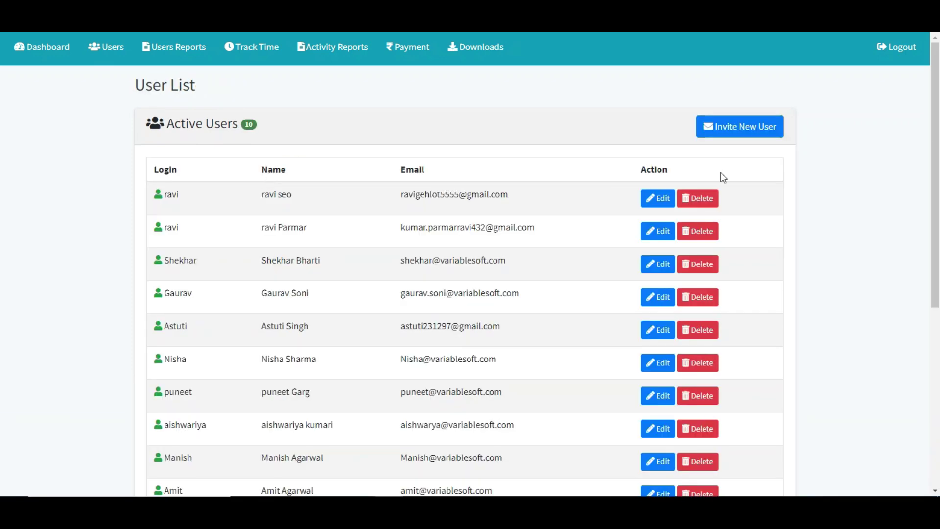
{"action": "left_click", "coordinate": [744, 127]}
{"action": "left_click", "coordinate": [354, 181]}
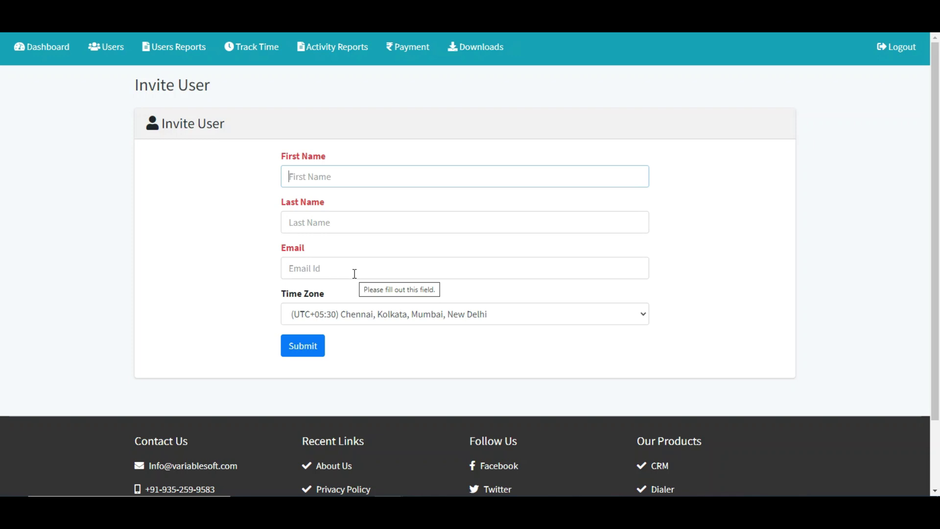
{"action": "left_click", "coordinate": [355, 274]}
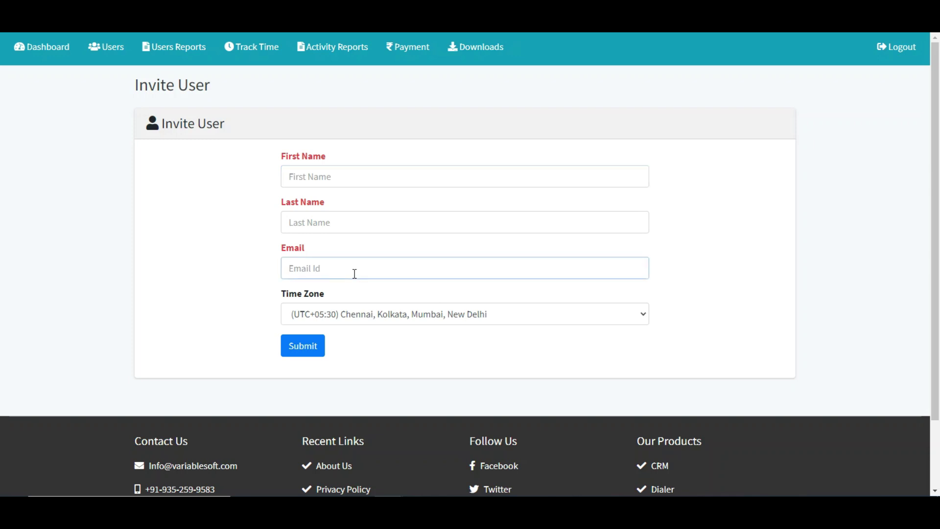
Open the User Report and filter it to the third and fourth users in the user list.
{"action": "left_click", "coordinate": [174, 48]}
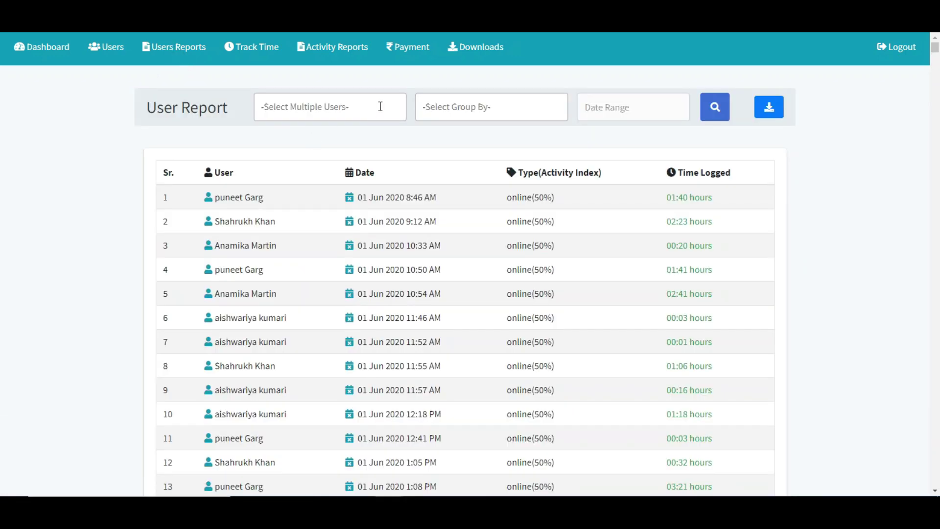
{"action": "left_click", "coordinate": [380, 106]}
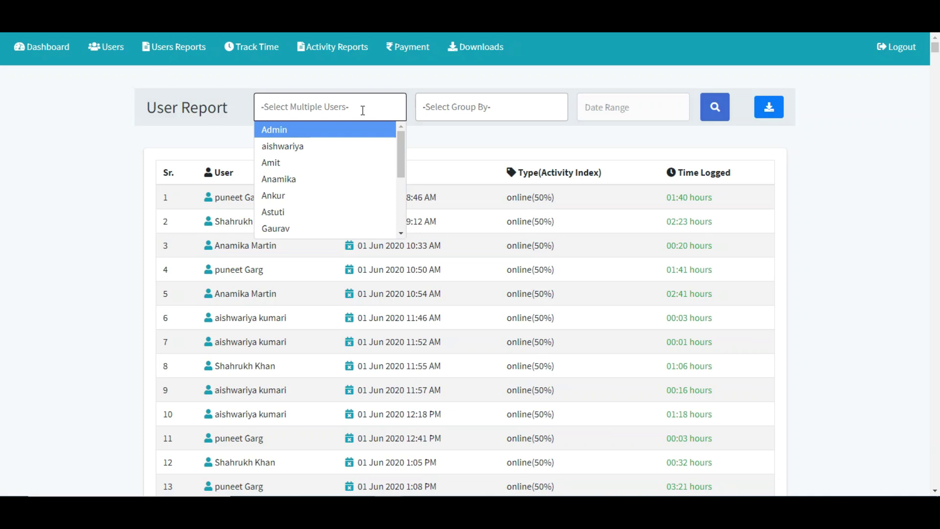
{"action": "left_click", "coordinate": [322, 165]}
{"action": "left_click", "coordinate": [369, 115]}
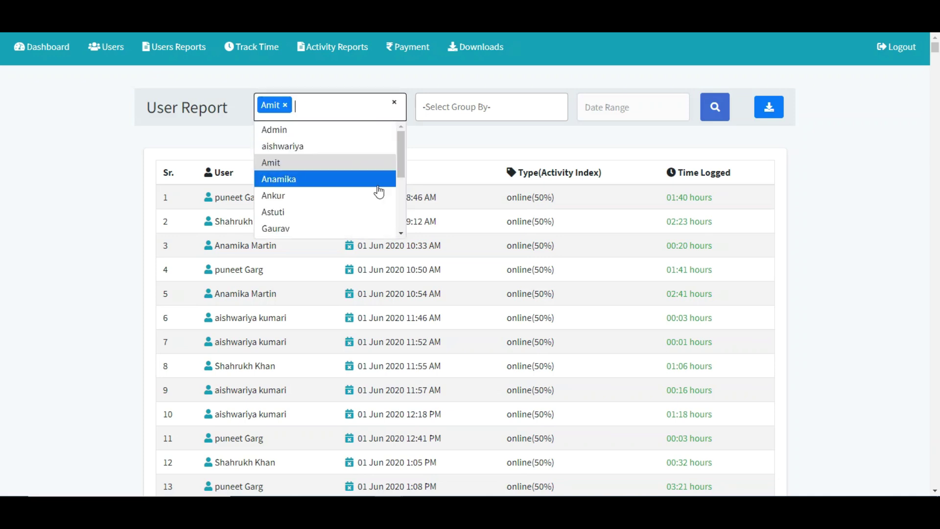
{"action": "left_click", "coordinate": [317, 182]}
{"action": "left_click", "coordinate": [716, 107]}
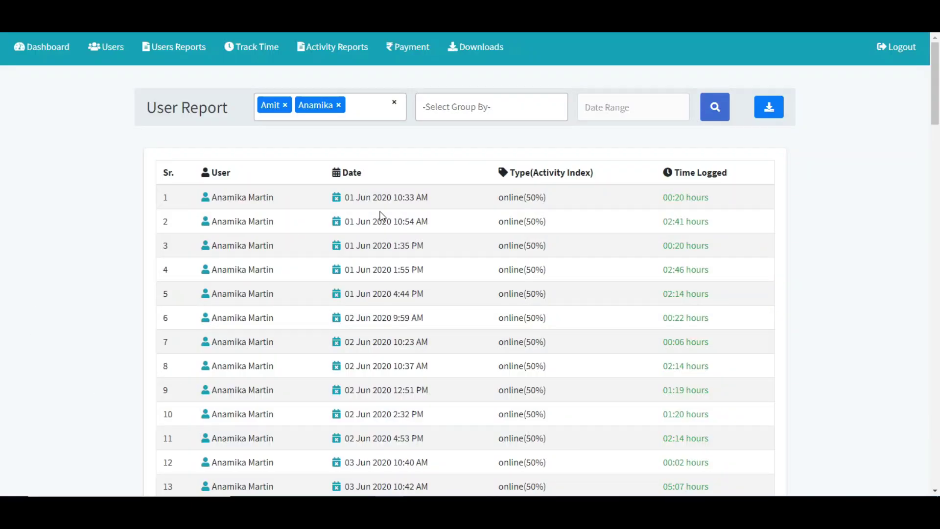
Review the filtered report entries and remove both users from the user filter.
{"action": "scroll", "coordinate": [281, 314], "scroll_direction": "down", "scroll_amount": 20}
{"action": "scroll", "coordinate": [275, 325], "scroll_direction": "down", "scroll_amount": 7}
{"action": "scroll", "coordinate": [342, 328], "scroll_direction": "up", "scroll_amount": 20}
{"action": "scroll", "coordinate": [345, 320], "scroll_direction": "up", "scroll_amount": 8}
{"action": "left_click", "coordinate": [326, 107]}
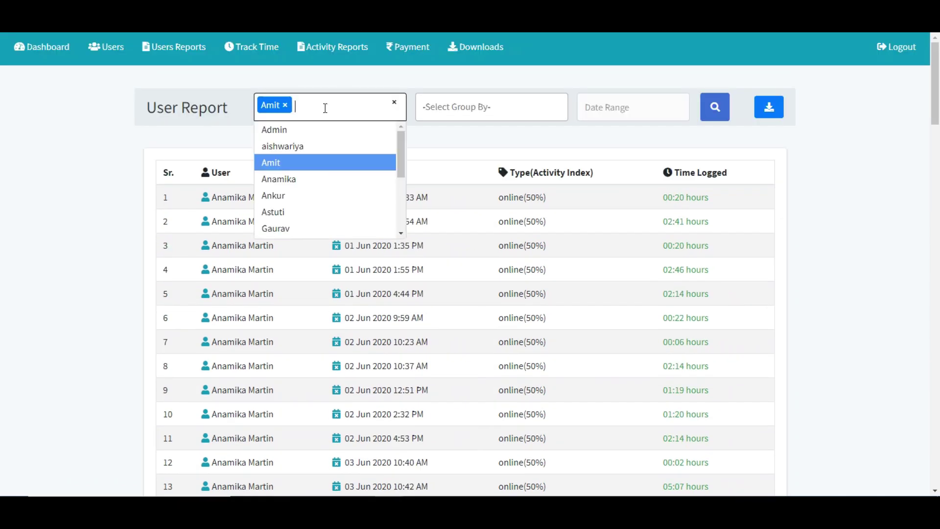
{"action": "left_click", "coordinate": [284, 105]}
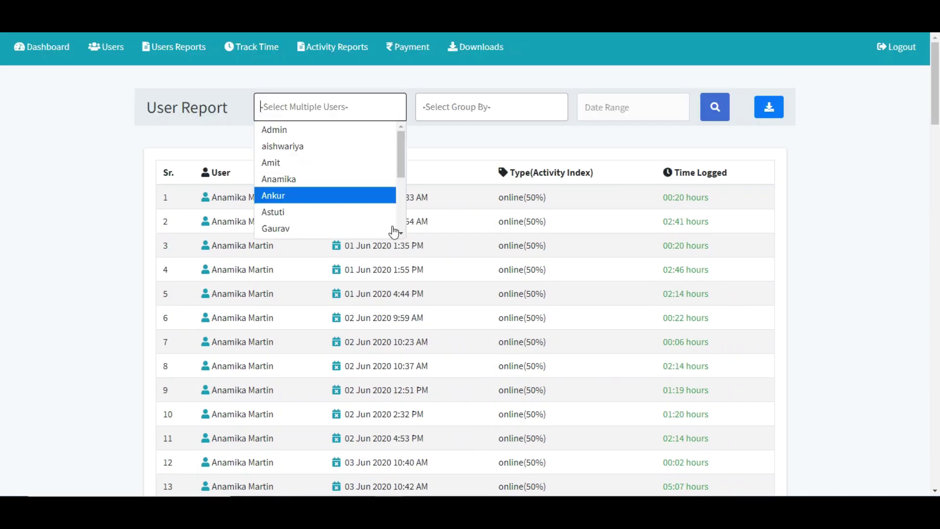
Check the date, activity index and time logged in the first report entry.
{"action": "left_click", "coordinate": [460, 201]}
{"action": "left_click_drag", "start_coordinate": [350, 201], "coordinate": [498, 198]}
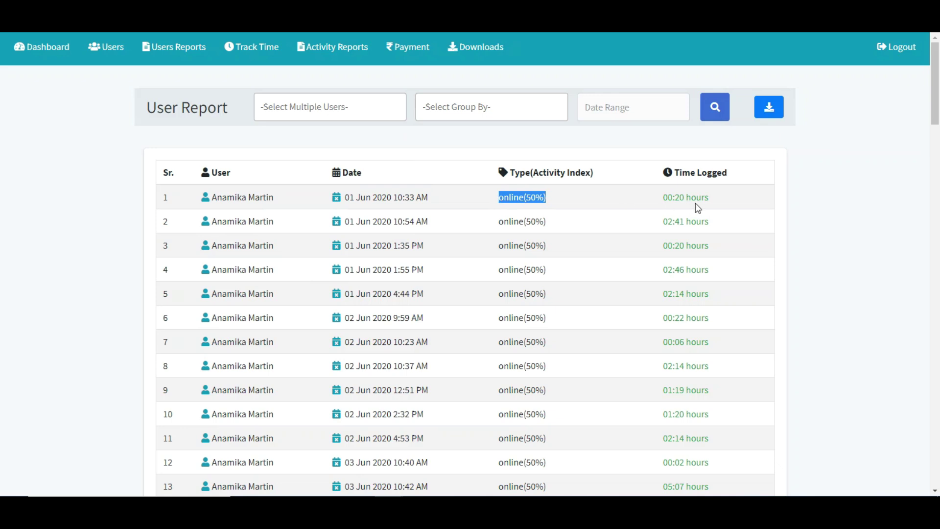
{"action": "left_click_drag", "start_coordinate": [710, 197], "coordinate": [668, 196]}
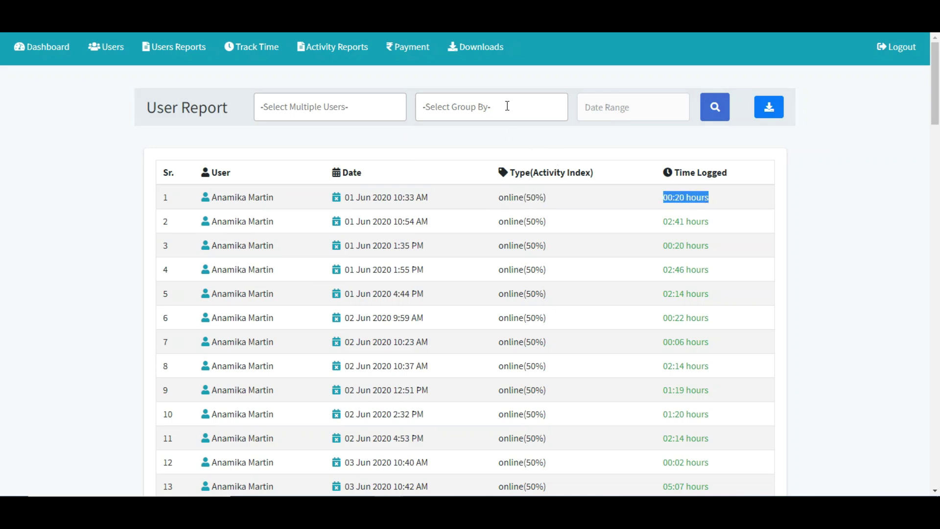
Generate the User Report grouped by Employees to review its chart and logged hours, and clear the grouping.
{"action": "left_click", "coordinate": [507, 105]}
{"action": "left_click", "coordinate": [455, 147]}
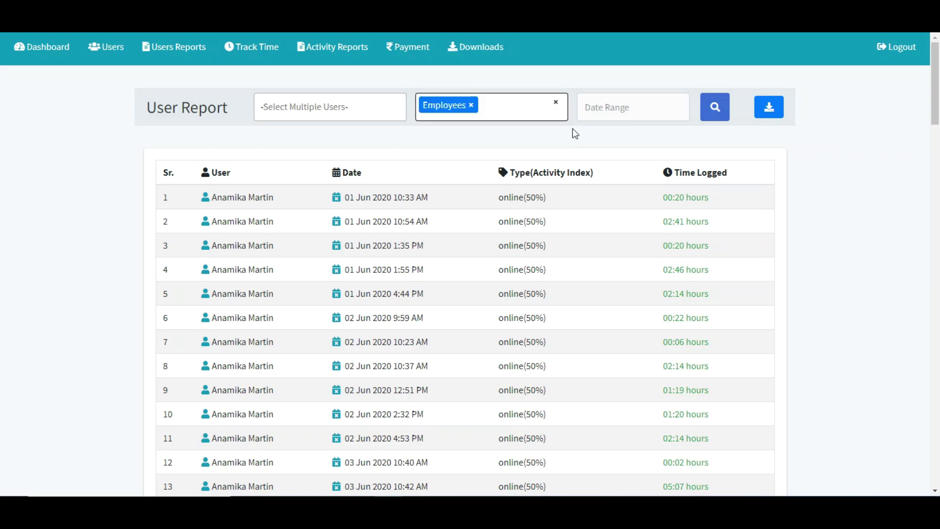
{"action": "left_click", "coordinate": [709, 119]}
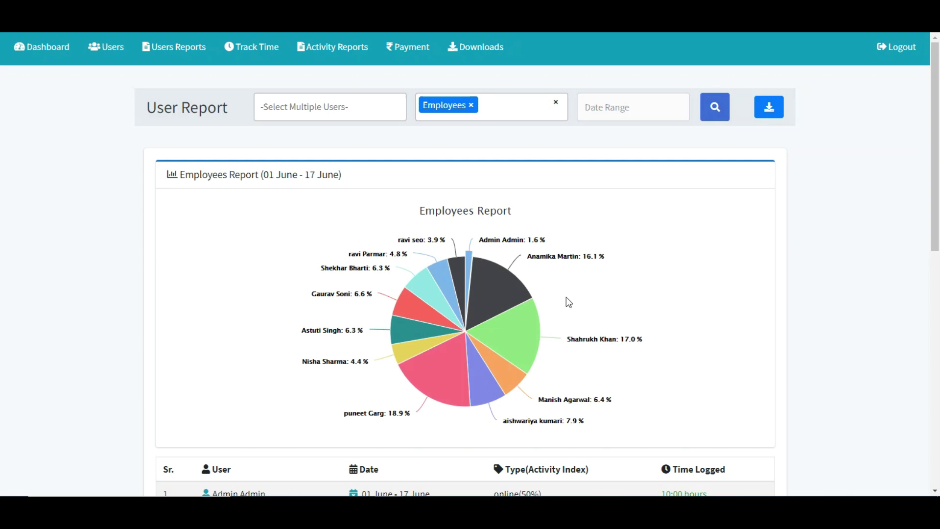
{"action": "scroll", "coordinate": [653, 271], "scroll_direction": "down", "scroll_amount": 3}
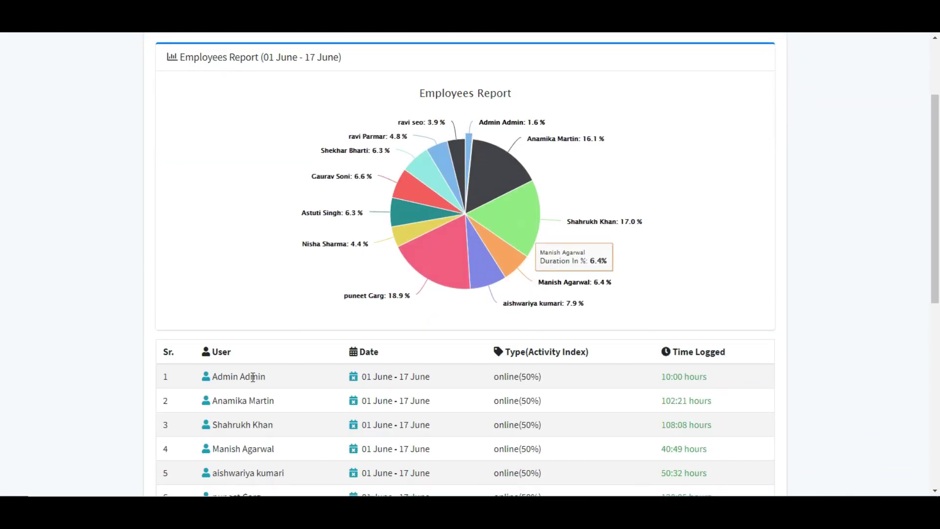
{"action": "scroll", "coordinate": [304, 388], "scroll_direction": "down", "scroll_amount": 2}
{"action": "scroll", "coordinate": [304, 387], "scroll_direction": "down", "scroll_amount": 3}
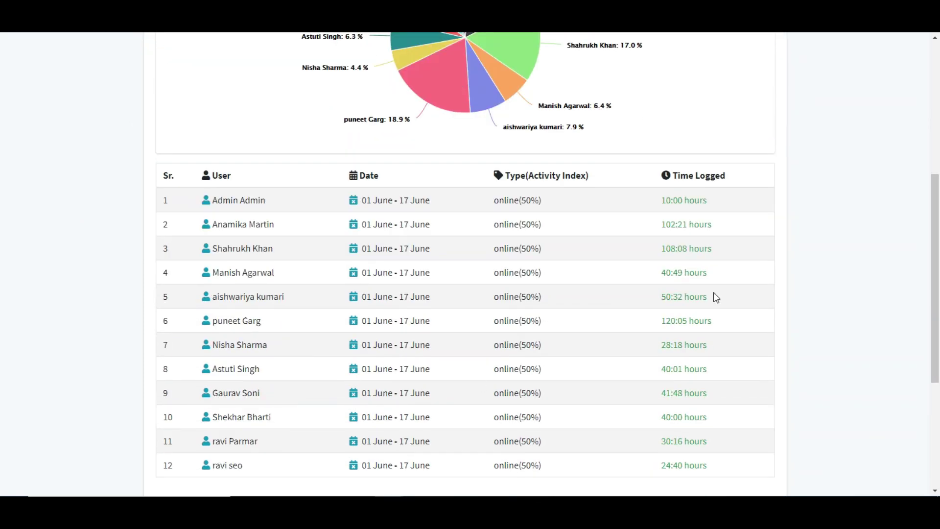
{"action": "scroll", "coordinate": [503, 293], "scroll_direction": "up", "scroll_amount": 2}
{"action": "scroll", "coordinate": [503, 292], "scroll_direction": "up", "scroll_amount": 10}
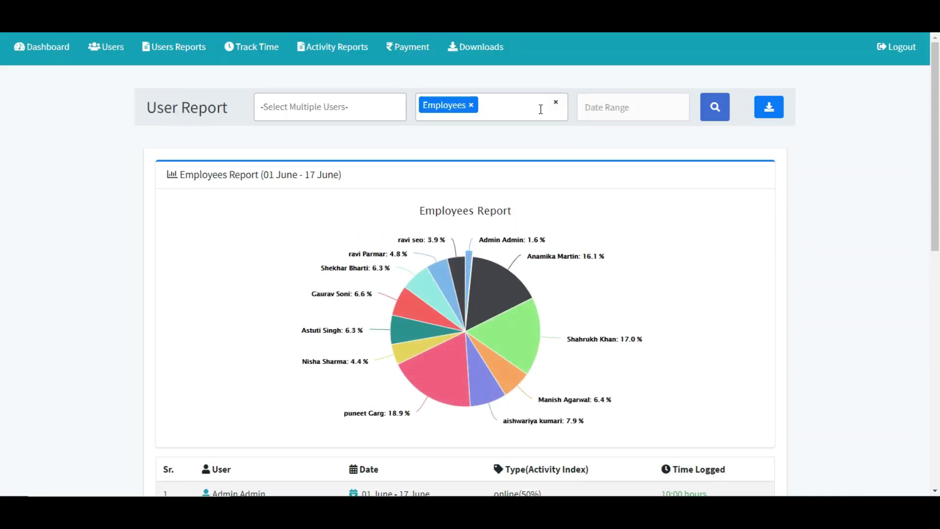
{"action": "left_click", "coordinate": [555, 103]}
Open the Track Time page and load 12 June 2020 for the user whose login starts with M.
{"action": "left_click", "coordinate": [245, 49]}
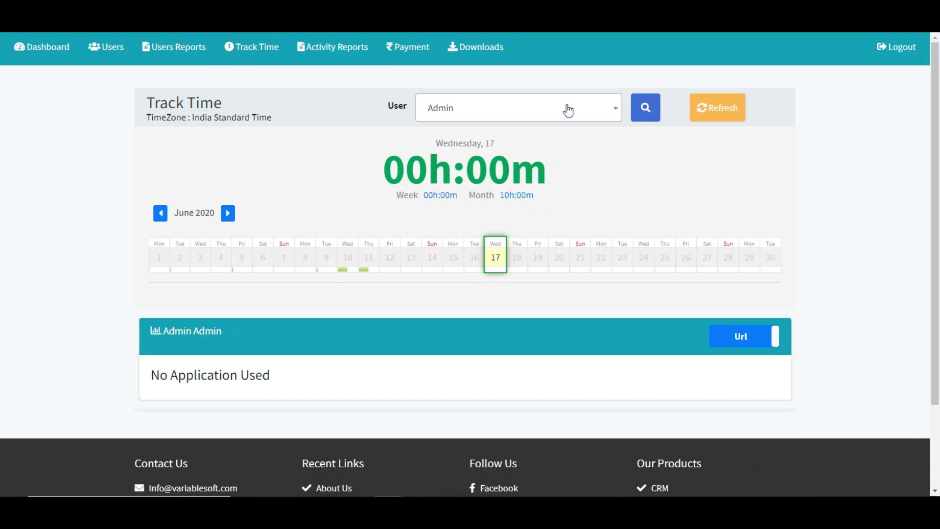
{"action": "left_click", "coordinate": [568, 108]}
{"action": "scroll", "coordinate": [469, 201], "scroll_direction": "down", "scroll_amount": 2}
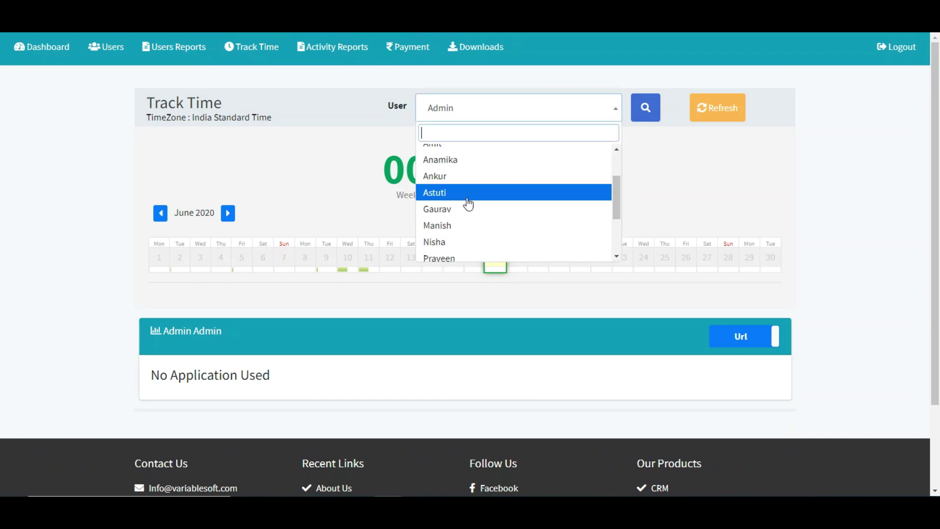
{"action": "left_click", "coordinate": [449, 233]}
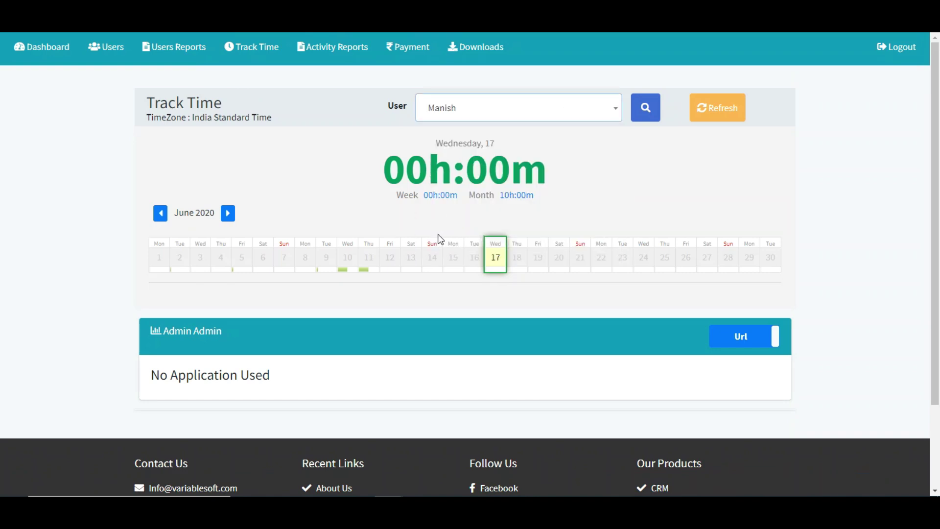
{"action": "left_click", "coordinate": [646, 112]}
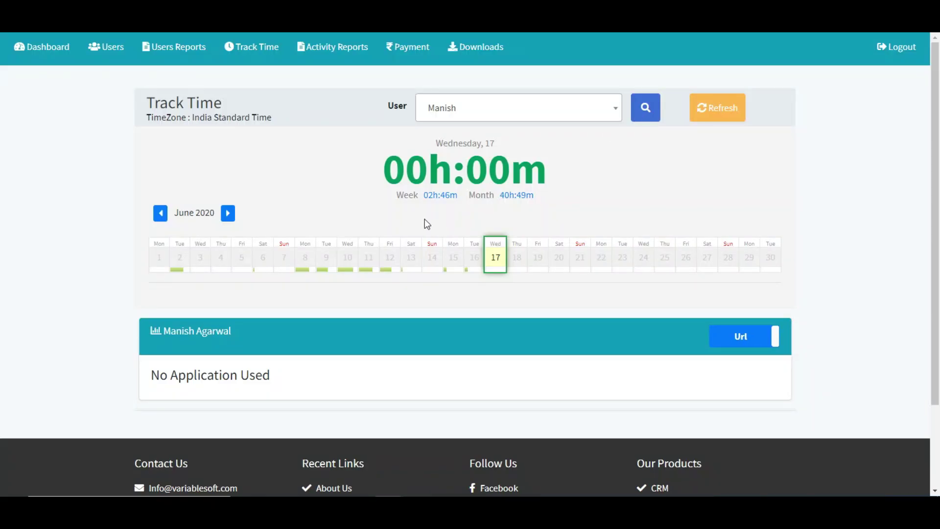
{"action": "left_click", "coordinate": [385, 263]}
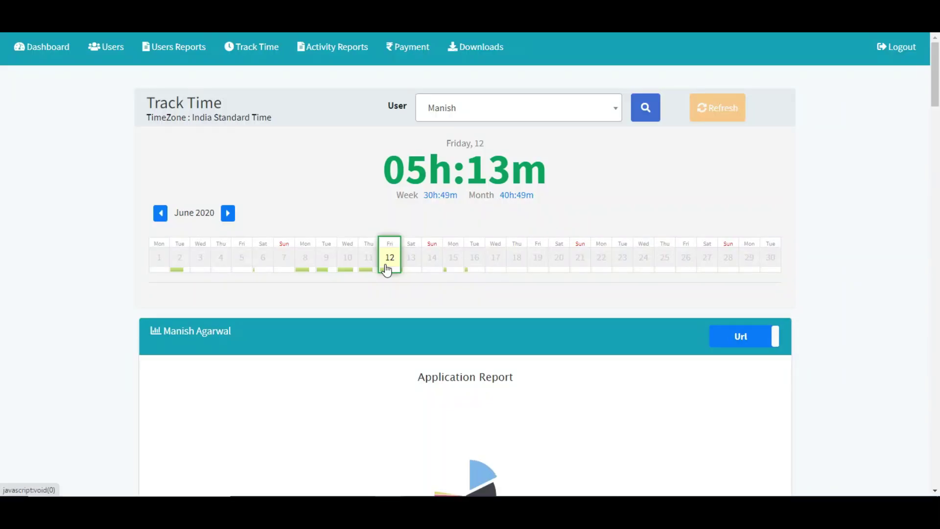
Review the user's Application Report and the time totals for the day, week and month.
{"action": "scroll", "coordinate": [524, 346], "scroll_direction": "down", "scroll_amount": 5}
{"action": "scroll", "coordinate": [408, 267], "scroll_direction": "up", "scroll_amount": 1}
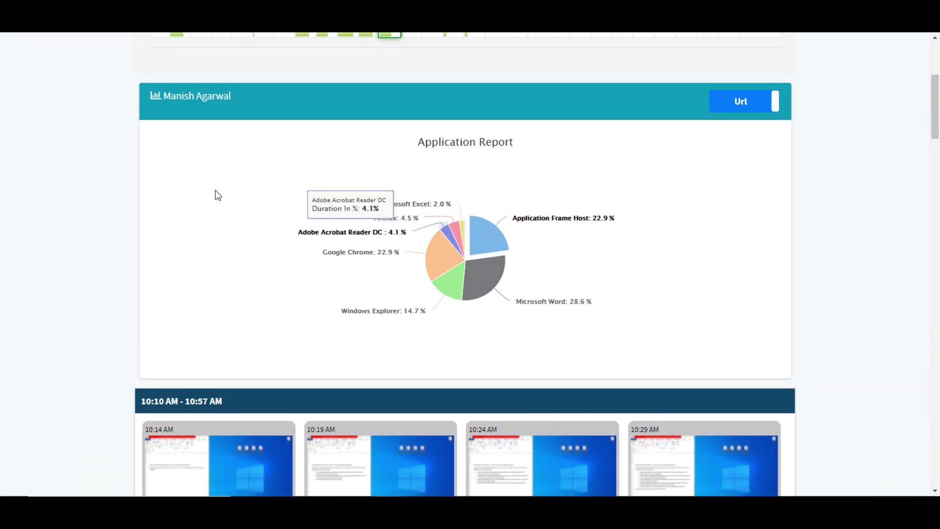
{"action": "scroll", "coordinate": [316, 178], "scroll_direction": "up", "scroll_amount": 4}
{"action": "left_click_drag", "start_coordinate": [379, 166], "coordinate": [568, 180]}
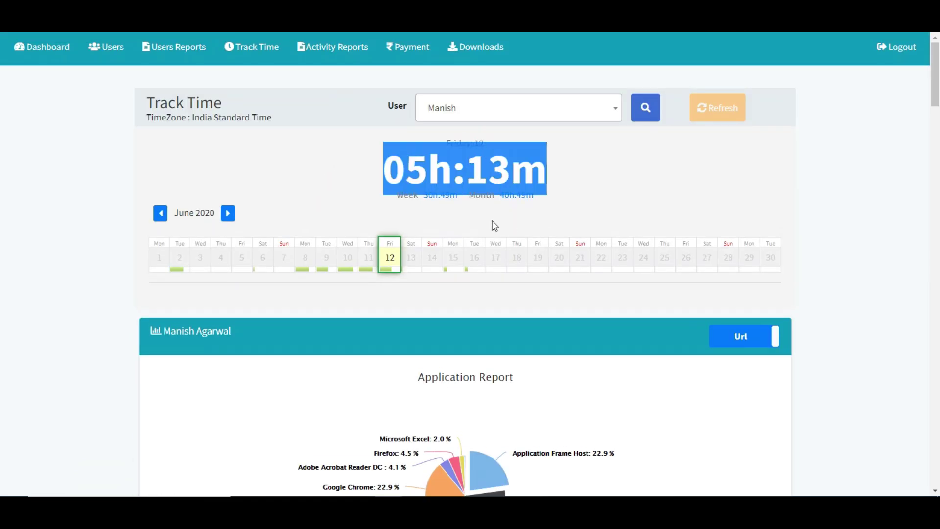
{"action": "left_click", "coordinate": [412, 227]}
{"action": "left_click_drag", "start_coordinate": [393, 191], "coordinate": [460, 195]}
{"action": "left_click_drag", "start_coordinate": [540, 197], "coordinate": [471, 193]}
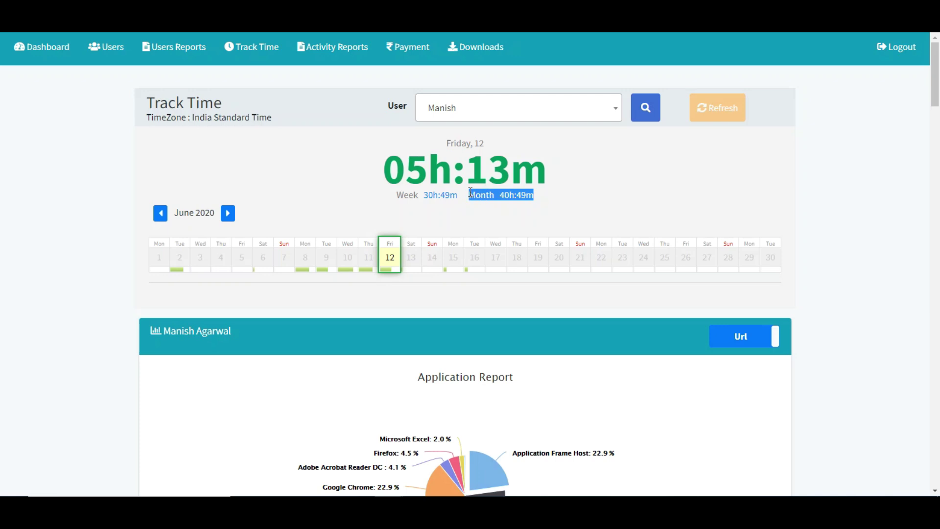
View the user's tracked time for Thursday, 11 June 2020.
{"action": "left_click", "coordinate": [368, 259]}
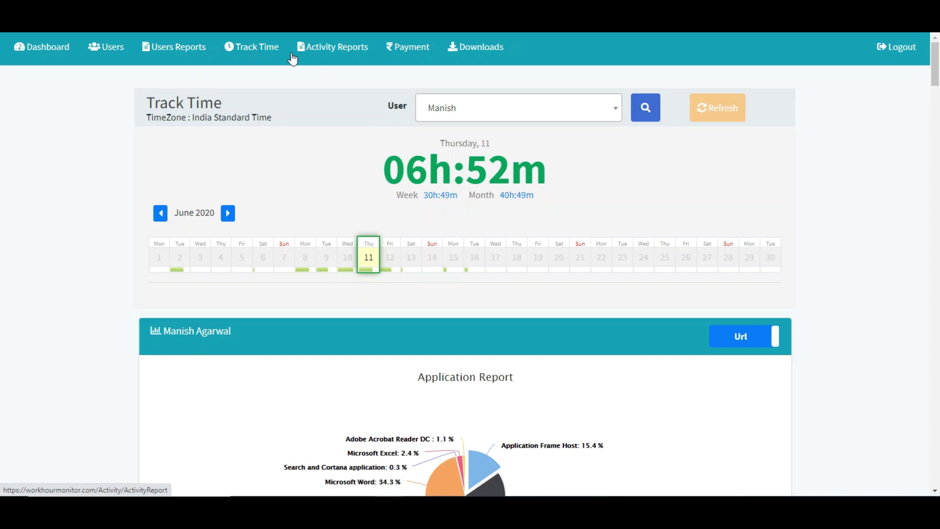
Open the Activity Reports page and load 16 June 2020 for the user whose name starts with M.
{"action": "left_click", "coordinate": [322, 53]}
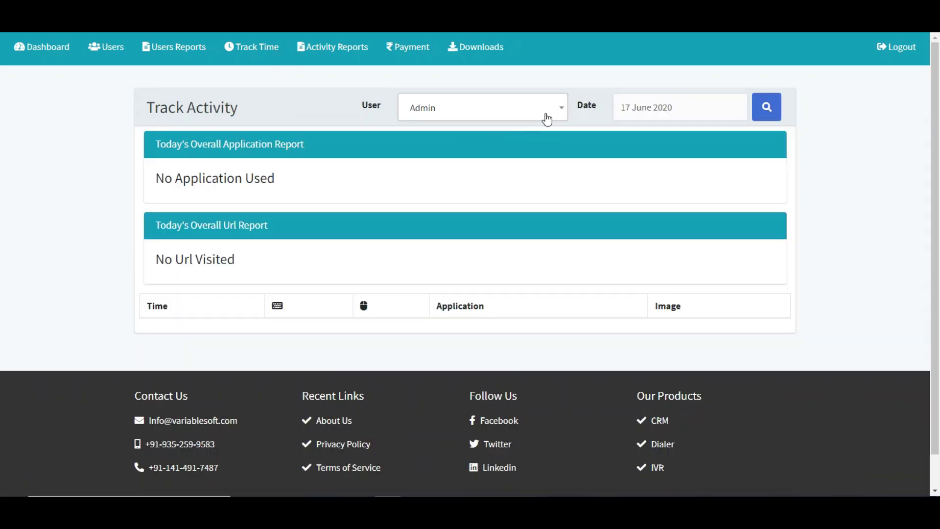
{"action": "left_click", "coordinate": [547, 119]}
{"action": "scroll", "coordinate": [458, 212], "scroll_direction": "down", "scroll_amount": 3}
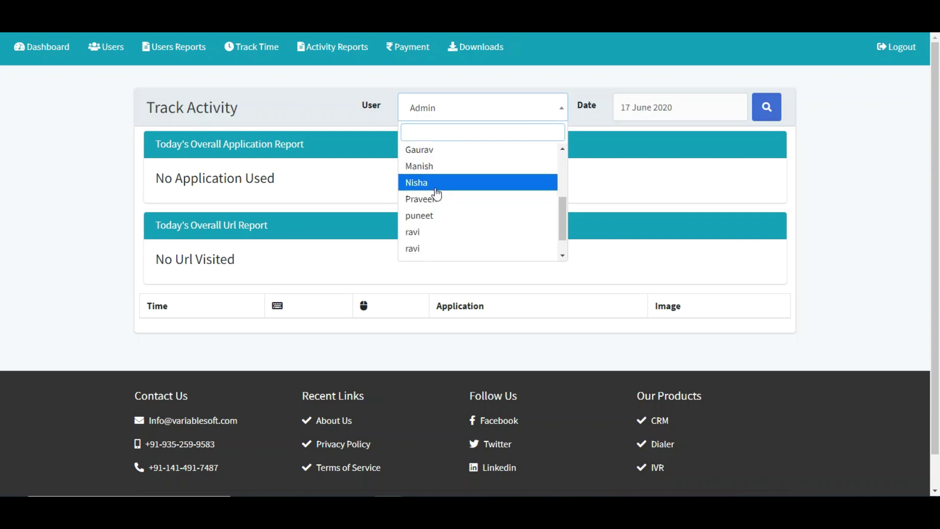
{"action": "left_click", "coordinate": [435, 168]}
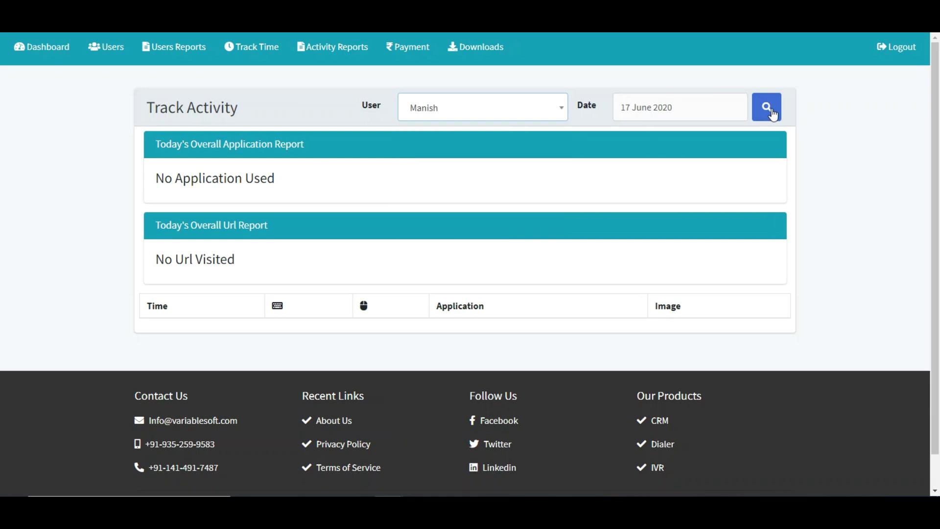
{"action": "left_click", "coordinate": [688, 111]}
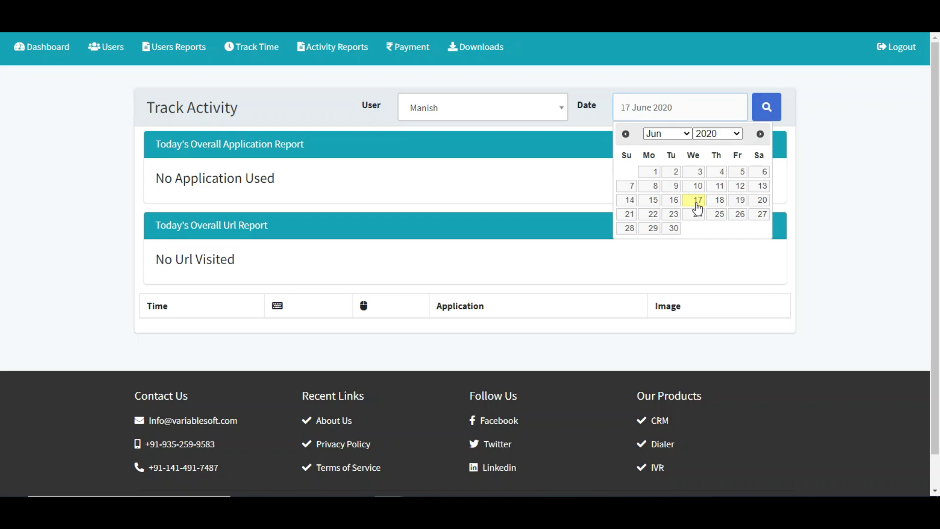
{"action": "left_click", "coordinate": [675, 201]}
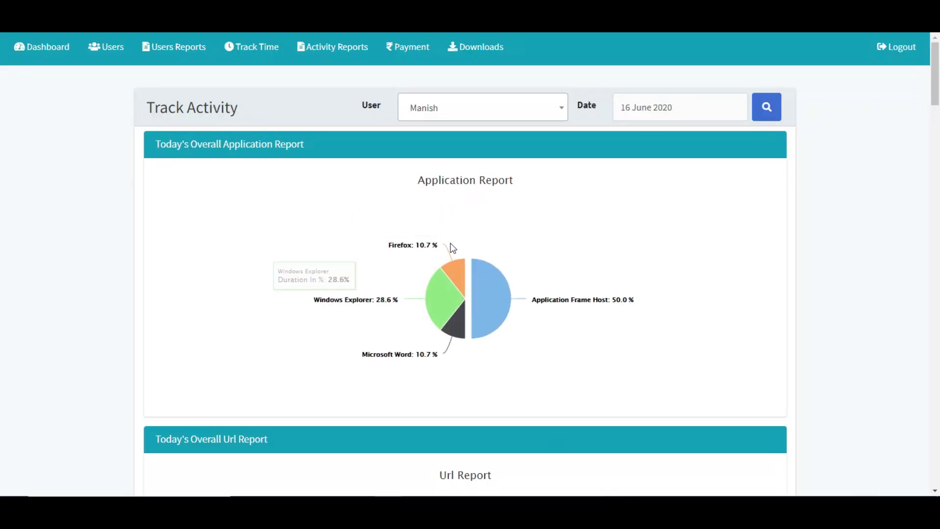
Review the day's Application and Url reports and the keyboard and mouse counts in the minute-by-minute activity table.
{"action": "scroll", "coordinate": [406, 307], "scroll_direction": "down", "scroll_amount": 5}
{"action": "scroll", "coordinate": [533, 267], "scroll_direction": "down", "scroll_amount": 4}
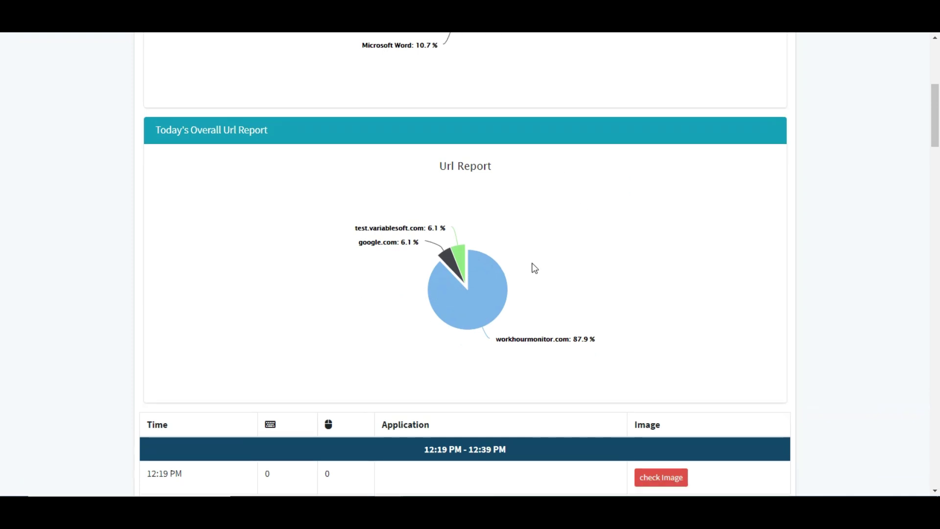
{"action": "scroll", "coordinate": [297, 272], "scroll_direction": "down", "scroll_amount": 2}
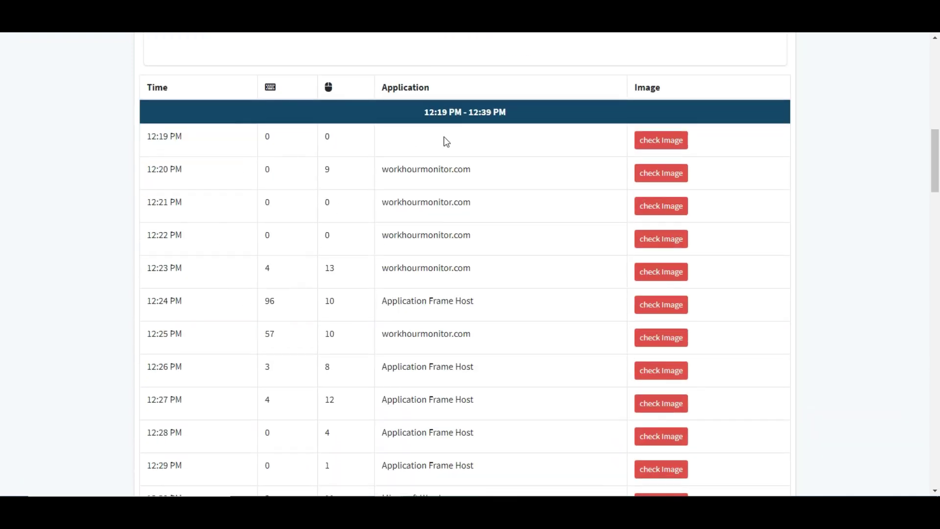
{"action": "left_click_drag", "start_coordinate": [264, 270], "coordinate": [354, 273]}
{"action": "scroll", "coordinate": [182, 268], "scroll_direction": "down", "scroll_amount": 6}
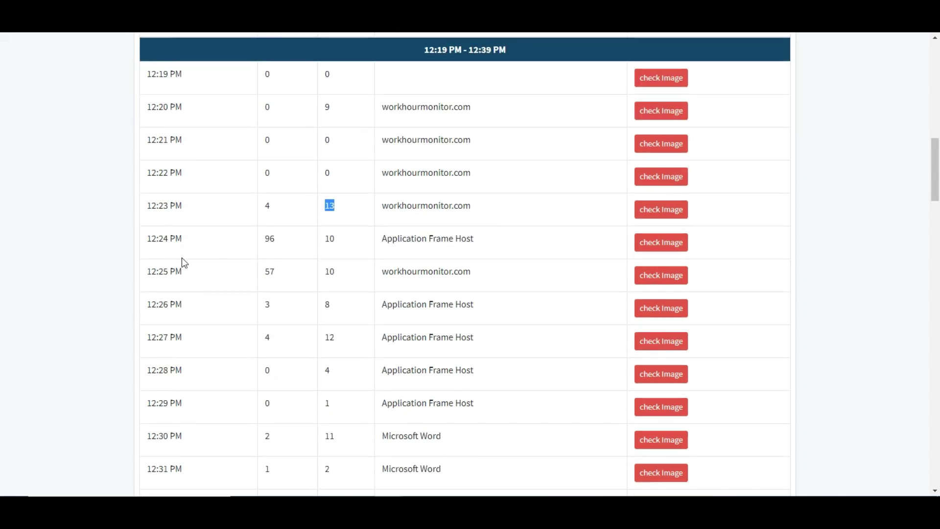
{"action": "scroll", "coordinate": [163, 335], "scroll_direction": "down", "scroll_amount": 4}
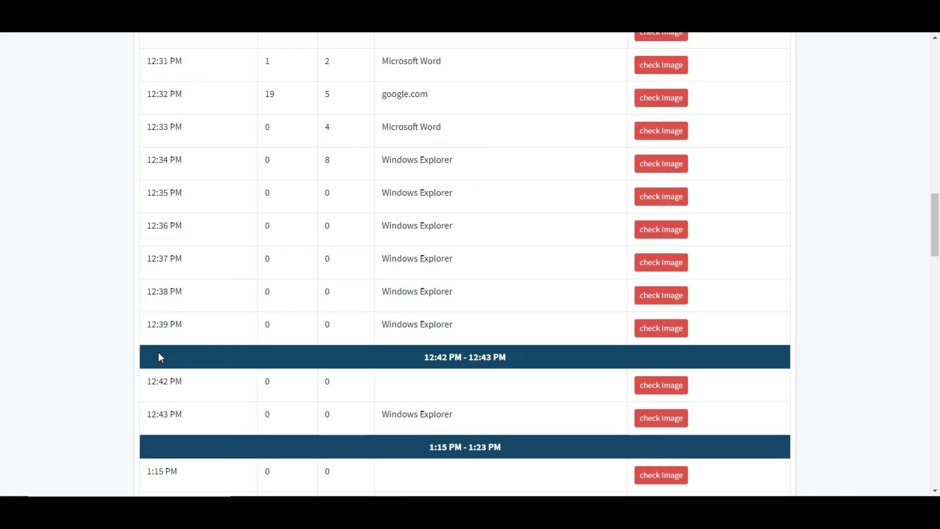
Check the start and end times of the first session, 12:19 PM - 12:39 PM, against its minute-by-minute rows.
{"action": "scroll", "coordinate": [179, 337], "scroll_direction": "up", "scroll_amount": 12}
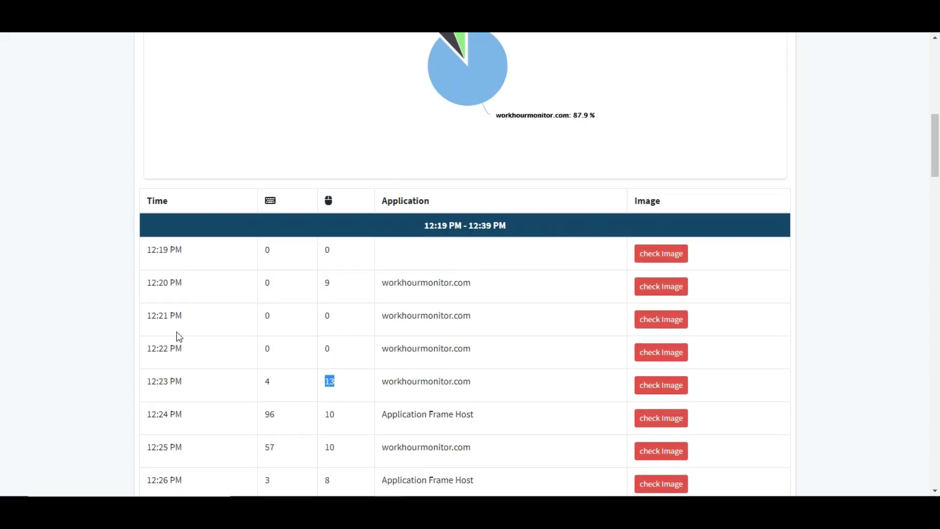
{"action": "scroll", "coordinate": [178, 328], "scroll_direction": "down", "scroll_amount": 3}
{"action": "left_click_drag", "start_coordinate": [421, 111], "coordinate": [506, 111]}
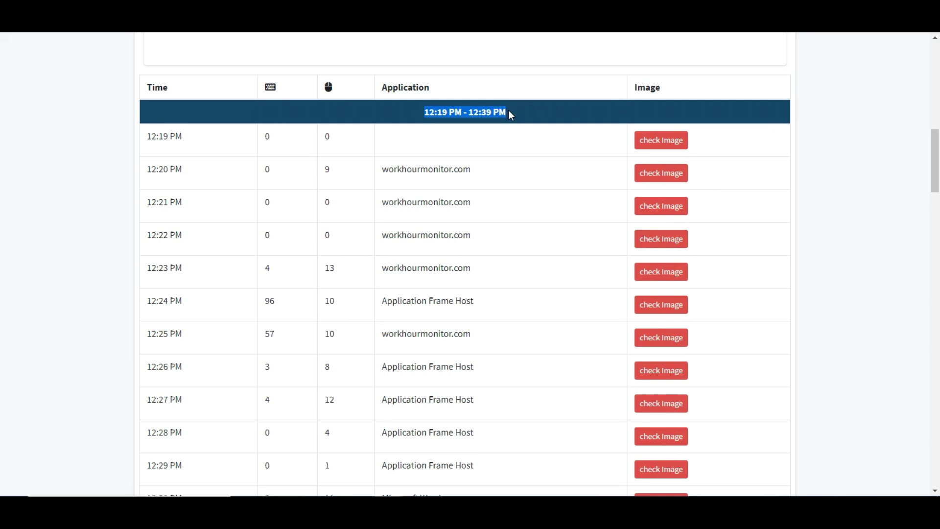
{"action": "scroll", "coordinate": [542, 203], "scroll_direction": "down", "scroll_amount": 10}
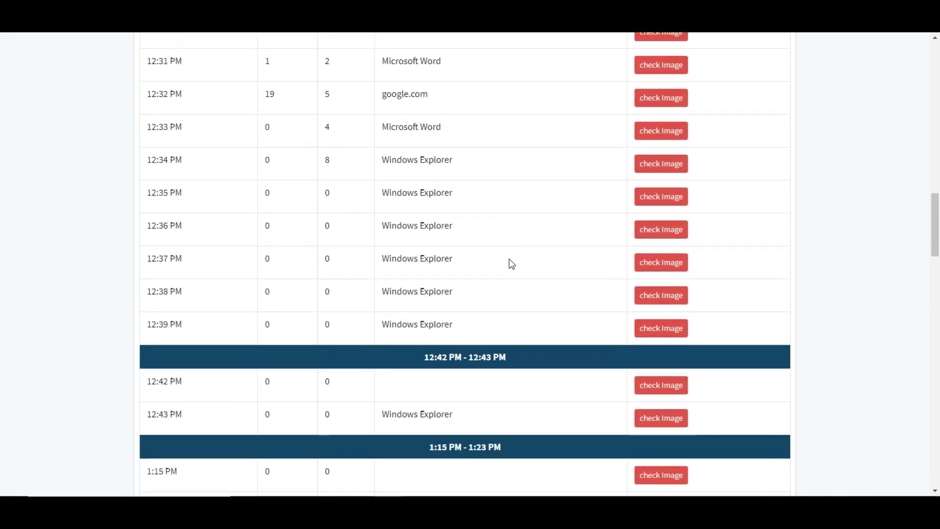
{"action": "scroll", "coordinate": [516, 312], "scroll_direction": "up", "scroll_amount": 12}
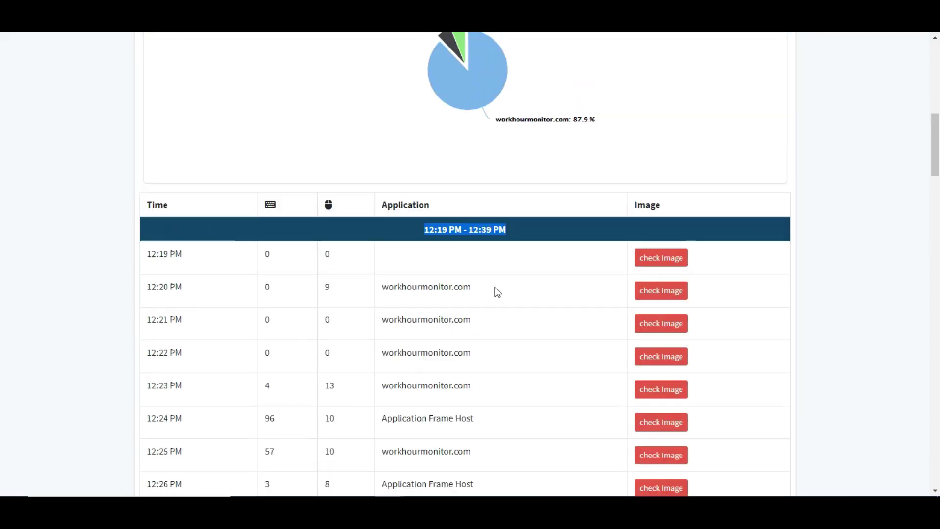
{"action": "left_click", "coordinate": [426, 231]}
{"action": "left_click_drag", "start_coordinate": [427, 234], "coordinate": [506, 233]}
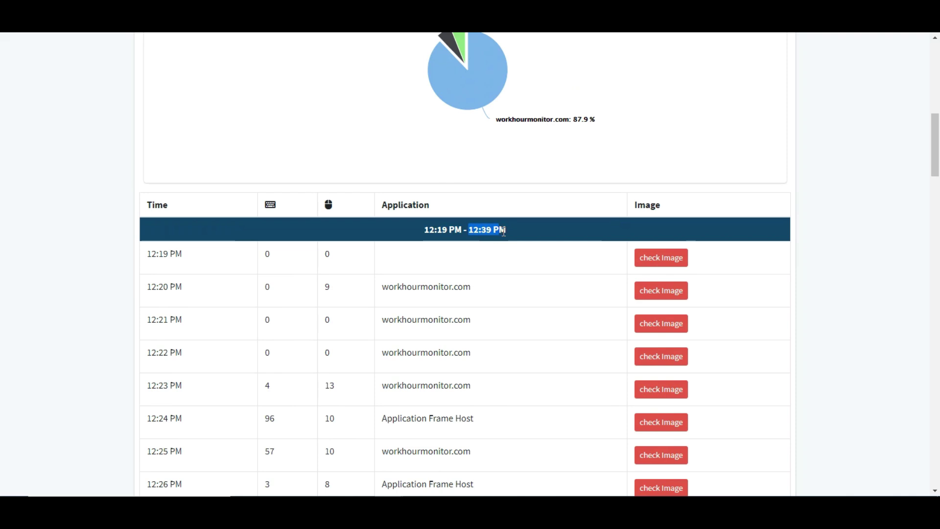
Check the start and end times of the 12:42 PM - 12:43 PM and 1:15 PM - 1:23 PM sessions.
{"action": "scroll", "coordinate": [507, 233], "scroll_direction": "down", "scroll_amount": 8}
{"action": "scroll", "coordinate": [508, 233], "scroll_direction": "down", "scroll_amount": 7}
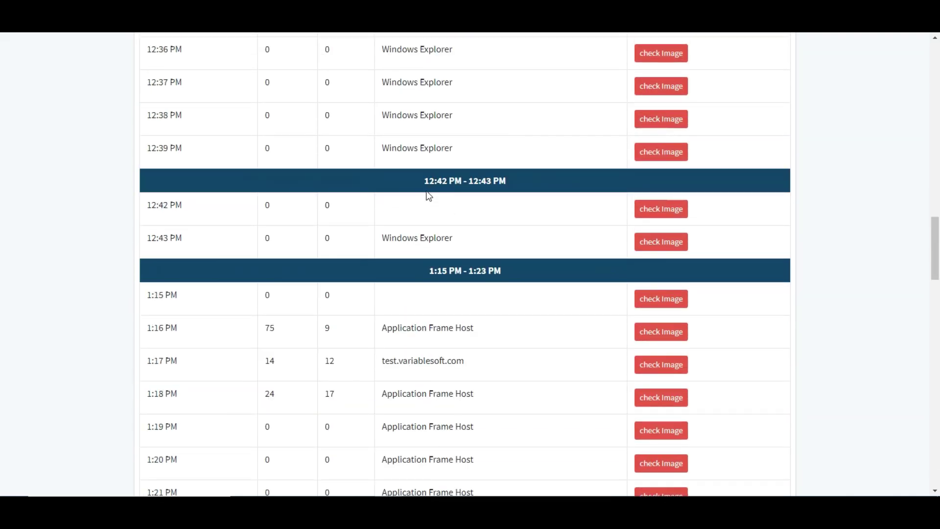
{"action": "left_click_drag", "start_coordinate": [424, 181], "coordinate": [461, 182]}
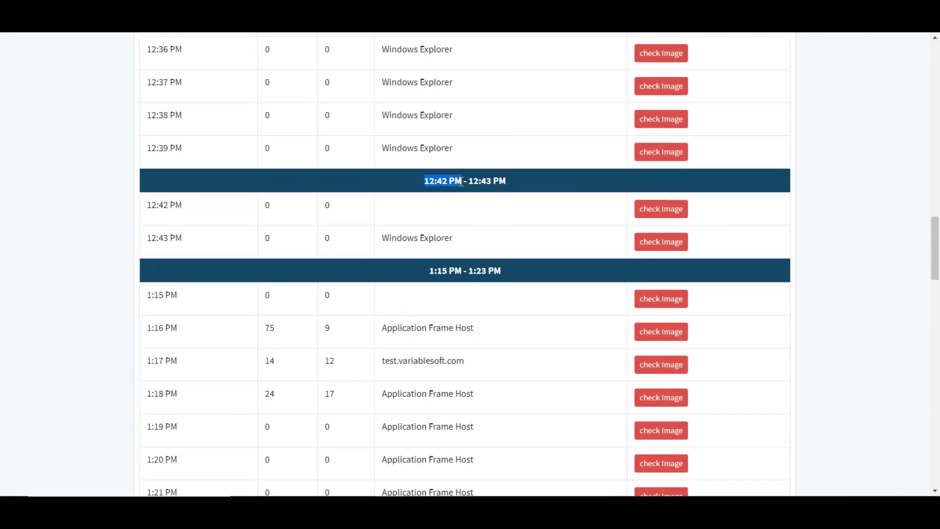
{"action": "left_click", "coordinate": [507, 182]}
{"action": "scroll", "coordinate": [508, 212], "scroll_direction": "down", "scroll_amount": 2}
{"action": "left_click_drag", "start_coordinate": [426, 152], "coordinate": [443, 153]}
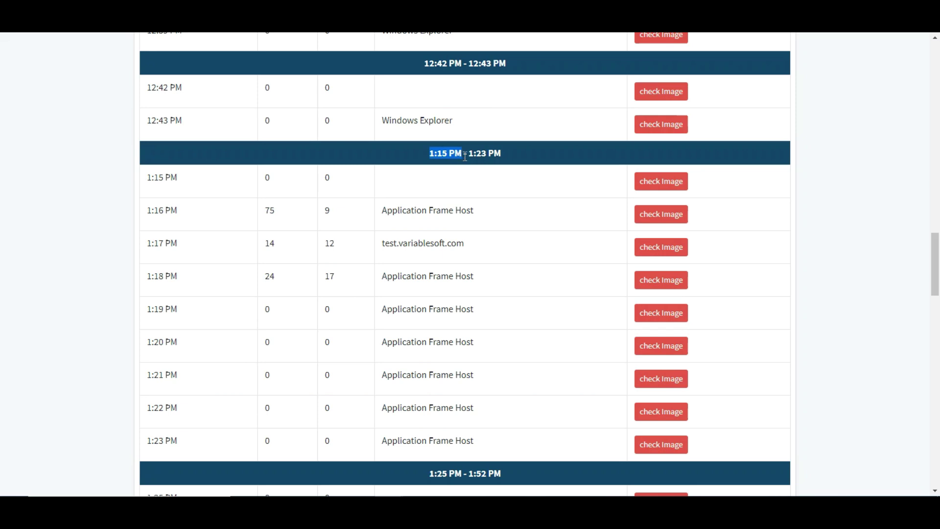
{"action": "left_click_drag", "start_coordinate": [502, 153], "coordinate": [483, 153]}
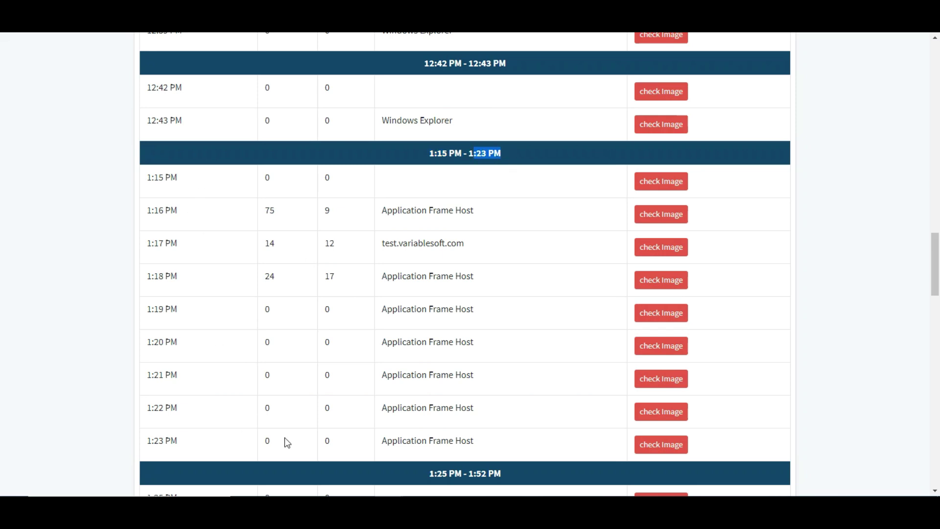
View the screenshot of the 1:18 PM entry, close it, and look over the day's reports again.
{"action": "left_click", "coordinate": [670, 281]}
{"action": "left_click", "coordinate": [598, 66]}
{"action": "scroll", "coordinate": [508, 337], "scroll_direction": "up", "scroll_amount": 20}
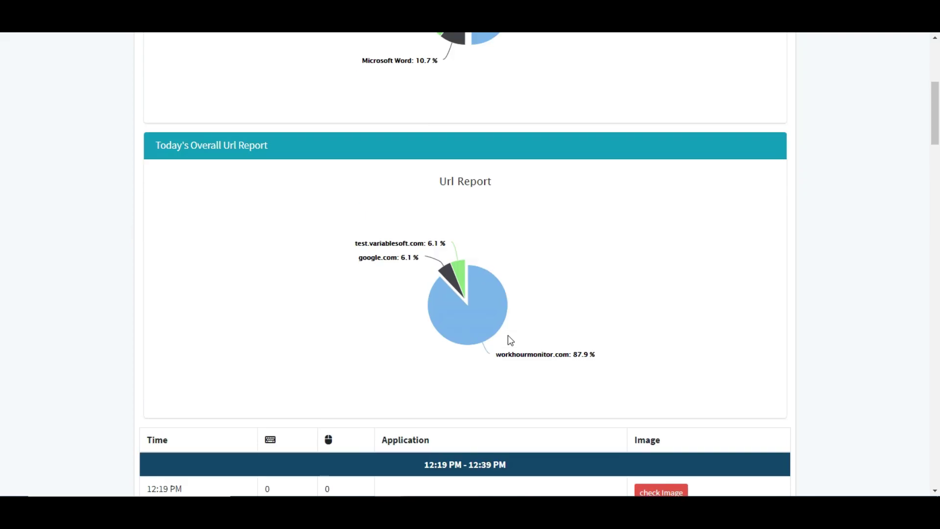
{"action": "scroll", "coordinate": [516, 347], "scroll_direction": "down", "scroll_amount": 4}
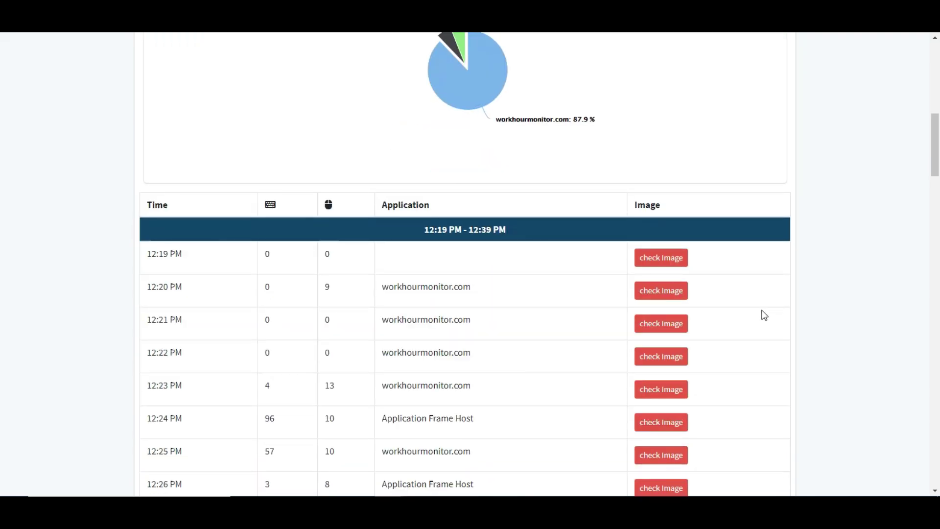
{"action": "scroll", "coordinate": [534, 329], "scroll_direction": "up", "scroll_amount": 10}
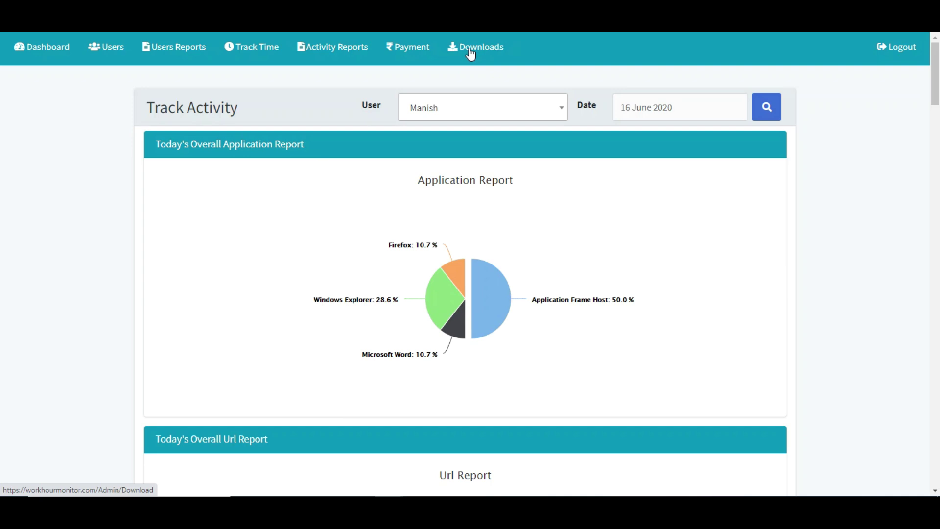
Open the Dashboard and look at the Projects Worked Today and Projects Worked Last 7 Days indicators.
{"action": "left_click", "coordinate": [46, 56]}
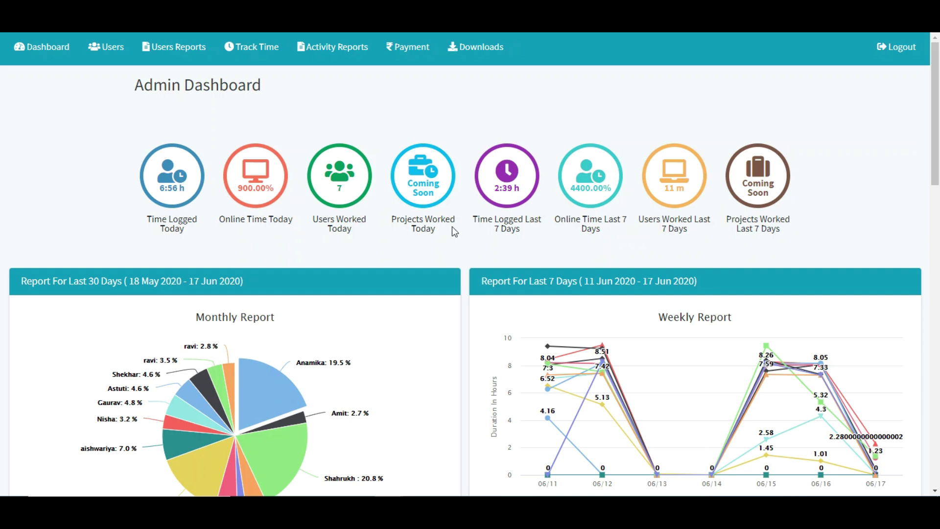
{"action": "left_click_drag", "start_coordinate": [390, 220], "coordinate": [460, 237]}
{"action": "left_click_drag", "start_coordinate": [727, 219], "coordinate": [781, 228]}
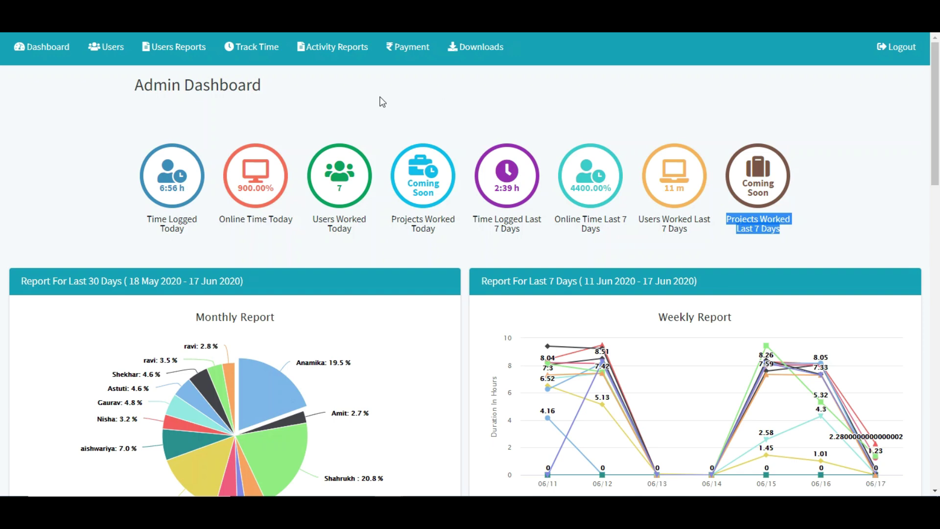
Reload the Dashboard and review the monthly and weekly reports and the 30-day application and URL charts.
{"action": "left_click", "coordinate": [43, 47]}
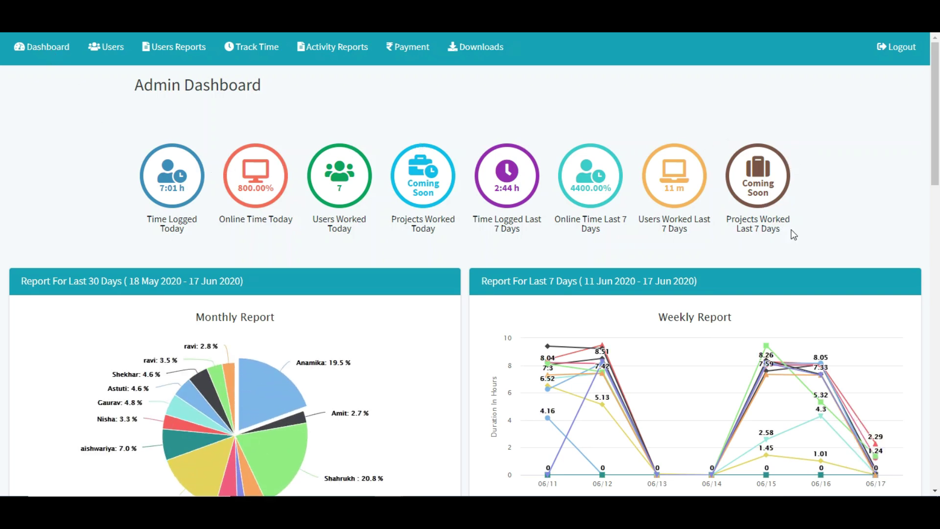
{"action": "scroll", "coordinate": [726, 220], "scroll_direction": "down", "scroll_amount": 1}
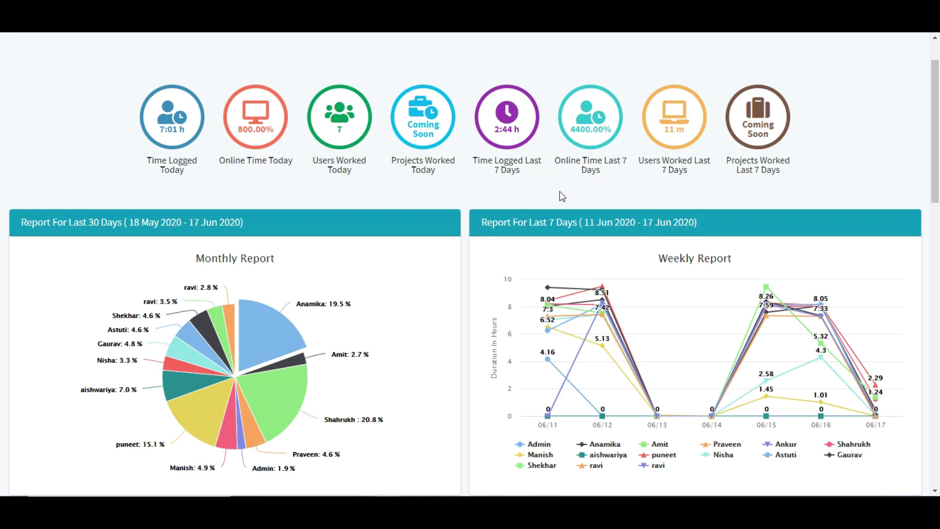
{"action": "scroll", "coordinate": [399, 240], "scroll_direction": "down", "scroll_amount": 13}
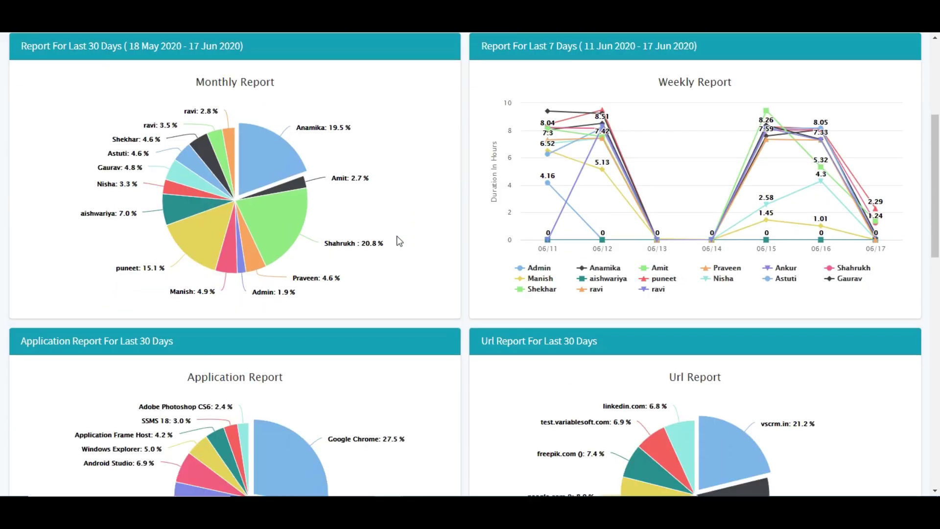
{"action": "scroll", "coordinate": [398, 240], "scroll_direction": "up", "scroll_amount": 13}
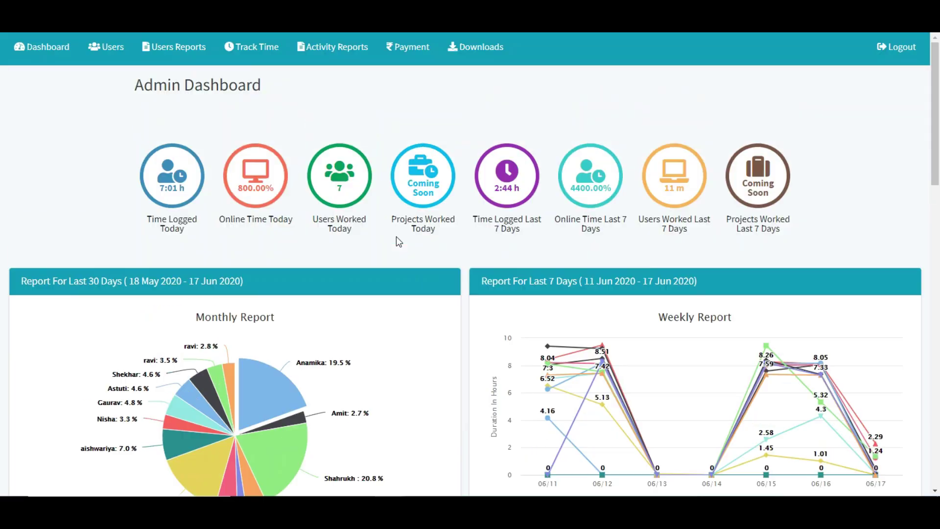